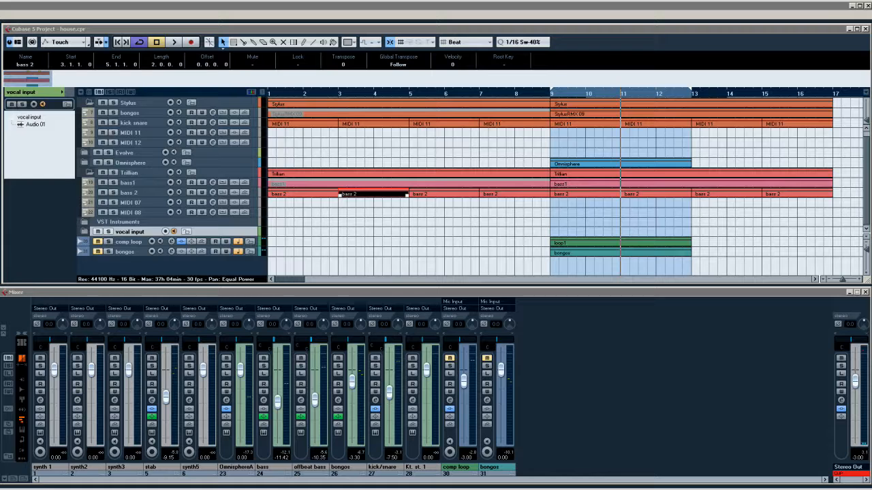
Step: Show the VST Performance meter and add a stereo FX channel track loaded with FabFilter Pro-C
key(F12)
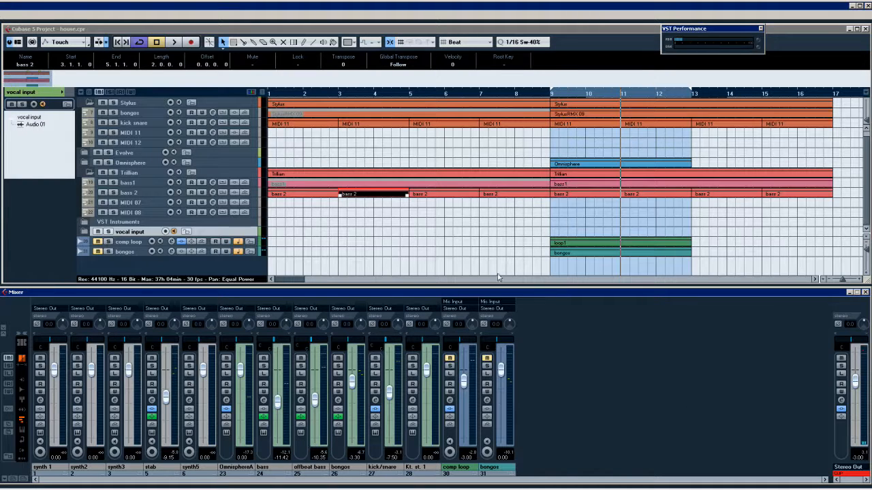
right_click(583, 338)
mouse_move(613, 403)
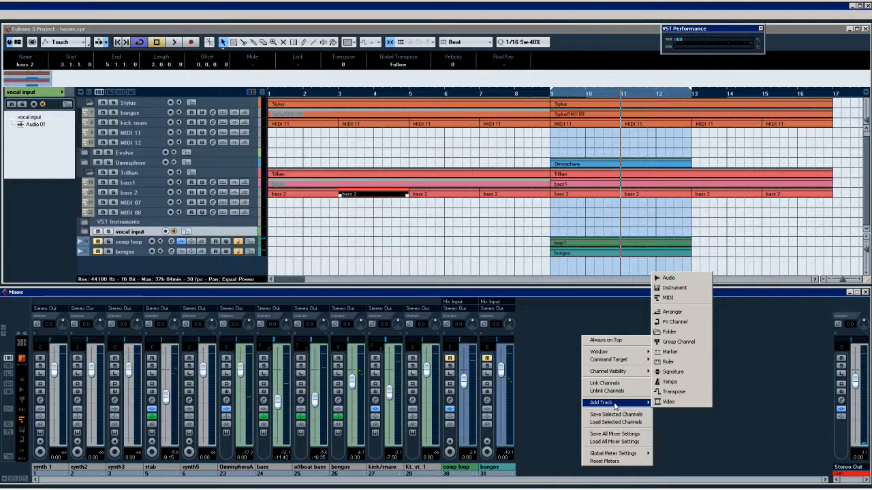
click(675, 322)
click(379, 268)
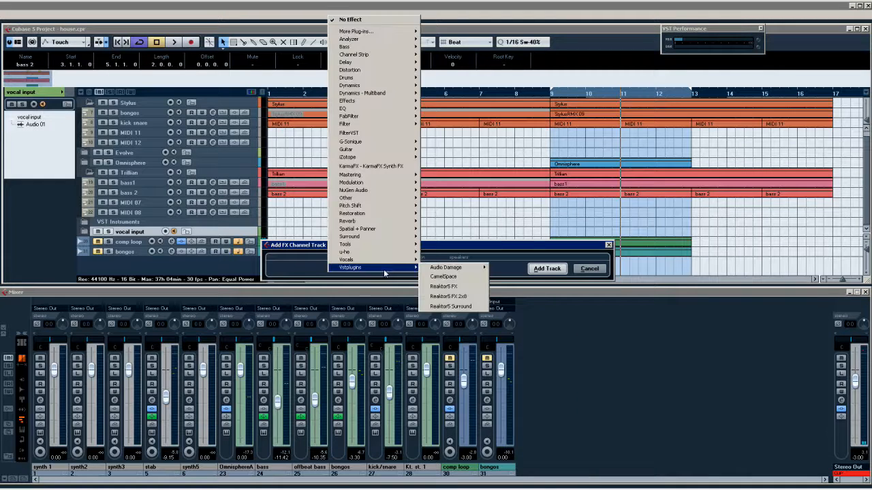
click(429, 268)
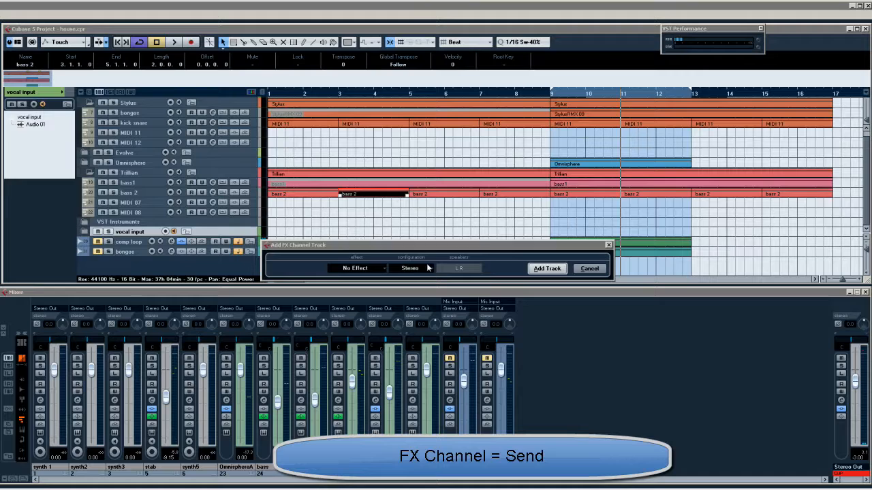
click(374, 270)
mouse_move(376, 120)
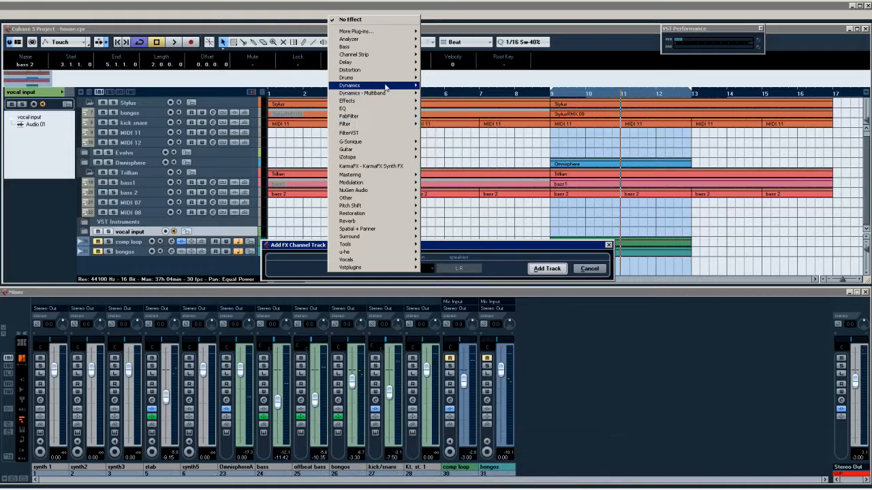
mouse_move(386, 88)
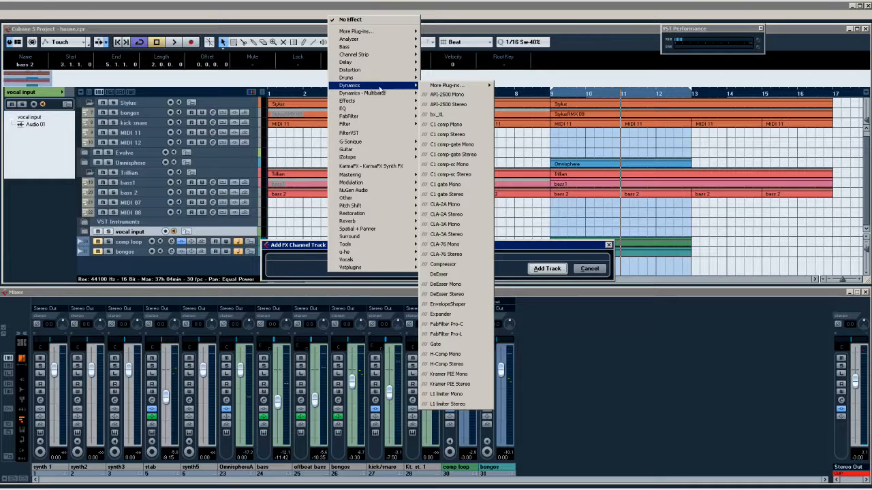
click(446, 325)
click(546, 268)
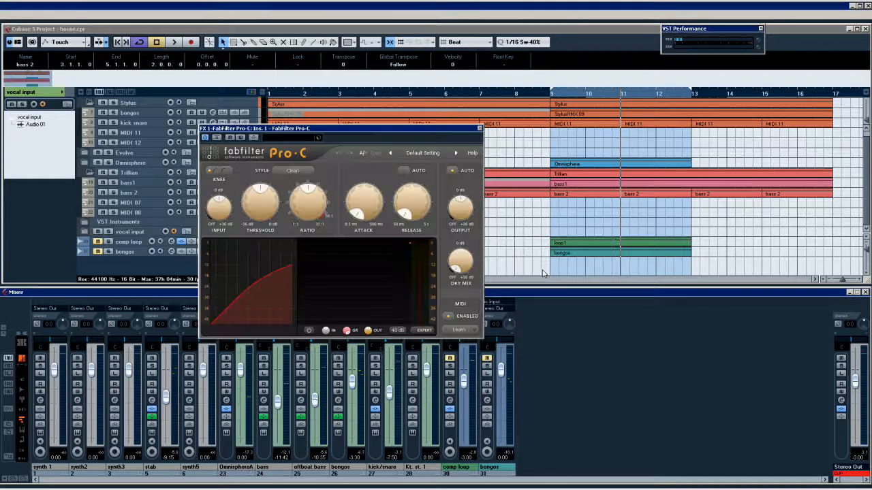
Step: Set the FX channel's Pro-C to the lowest threshold, maximum ratio and hard knee, with automatic output gain off
drag(336, 128, 695, 241)
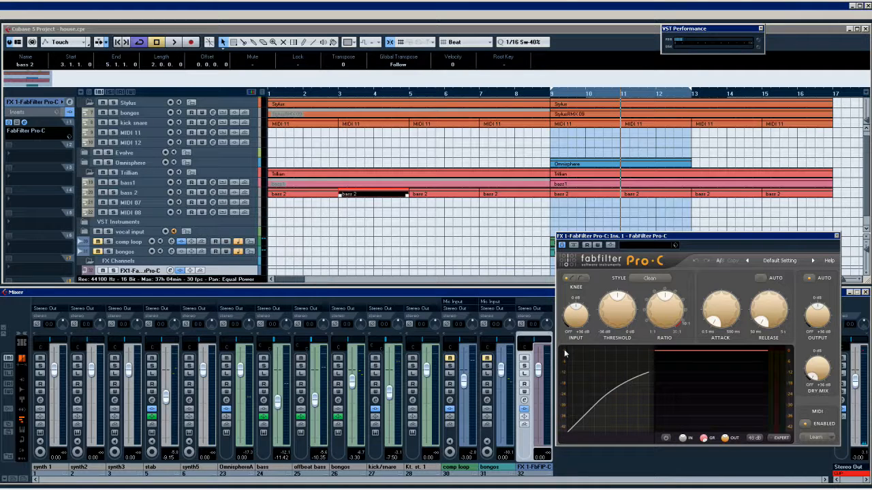
drag(616, 310, 611, 370)
drag(672, 298, 673, 272)
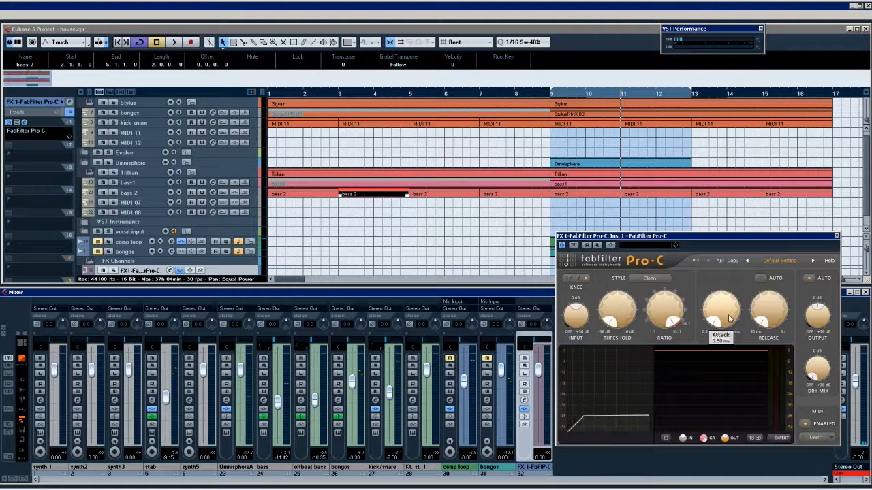
drag(721, 244, 676, 204)
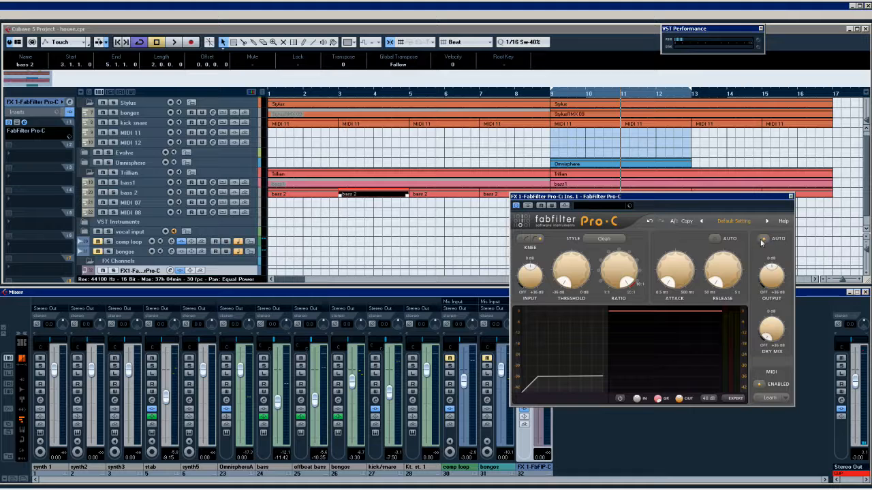
Step: Solo the comp loop track with its Pro-C insert switched off, and hide the instrument channels in the mixer
click(340, 240)
click(129, 245)
click(18, 334)
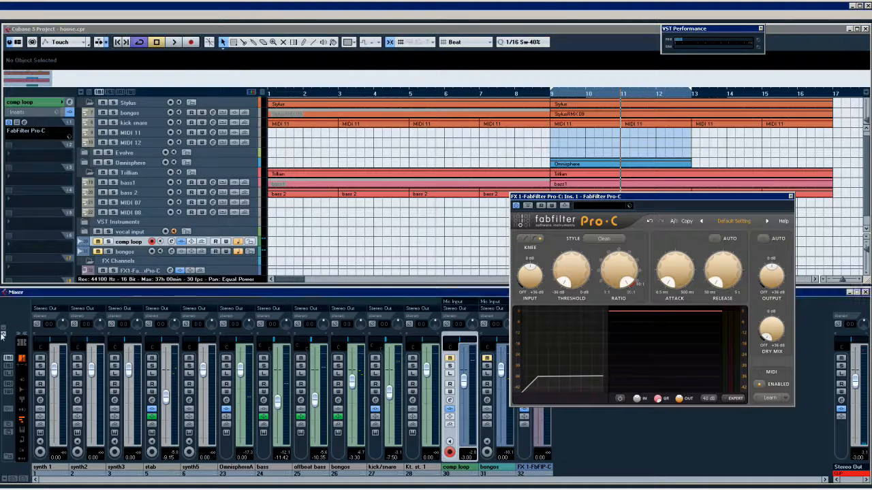
drag(594, 194, 643, 186)
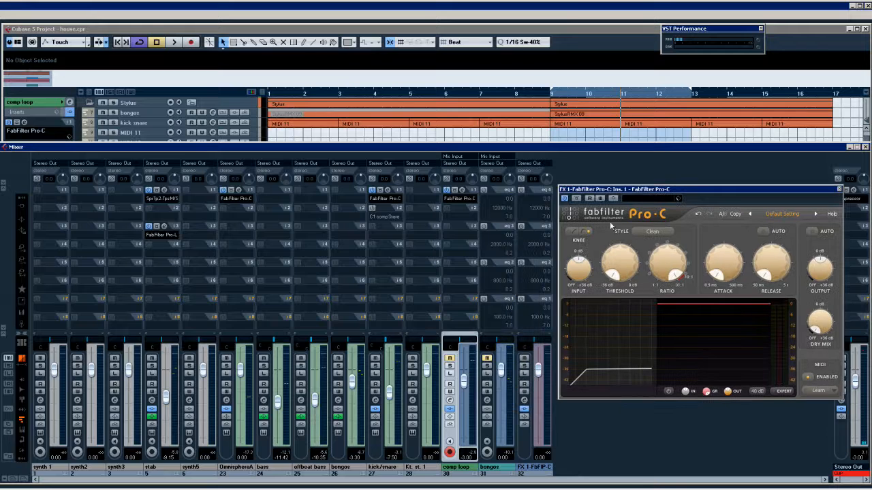
click(21, 433)
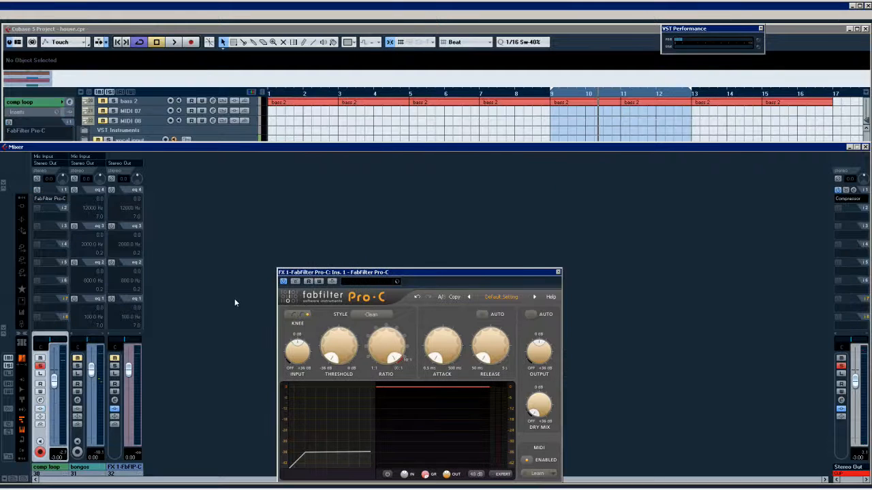
drag(342, 275, 336, 227)
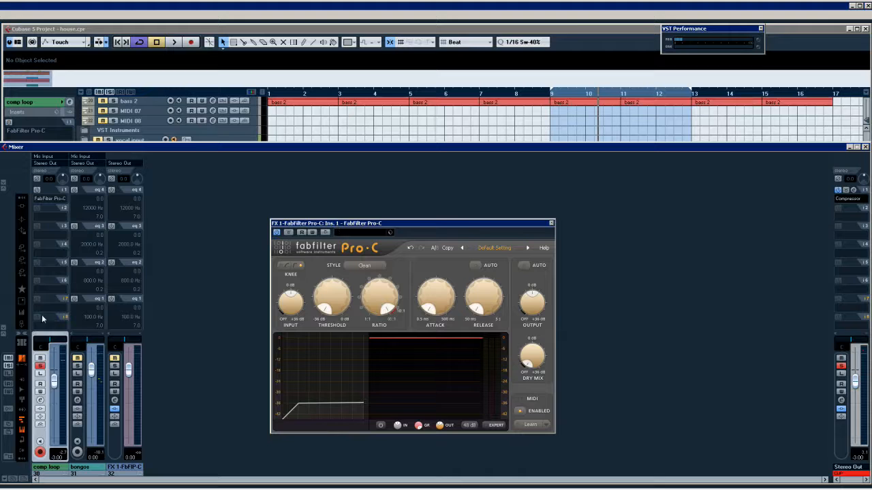
click(4, 330)
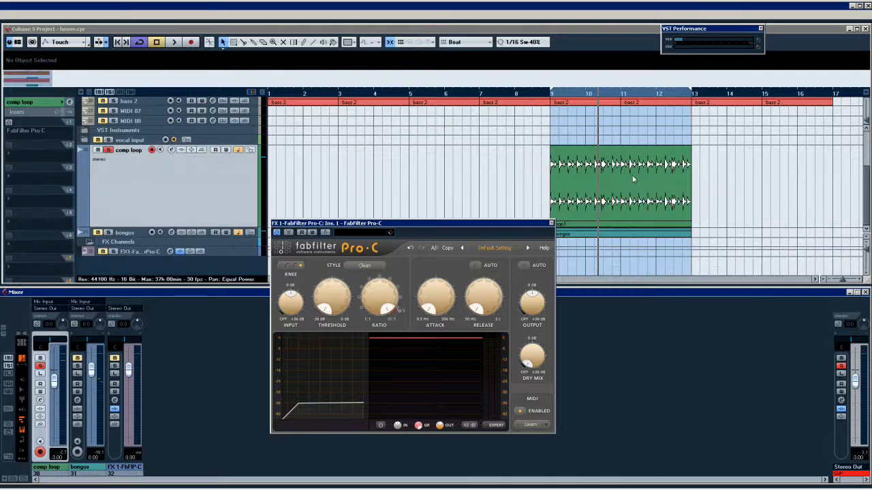
Step: Select the loop1 event on the comp loop track and play it back without compression
click(633, 180)
key(space)
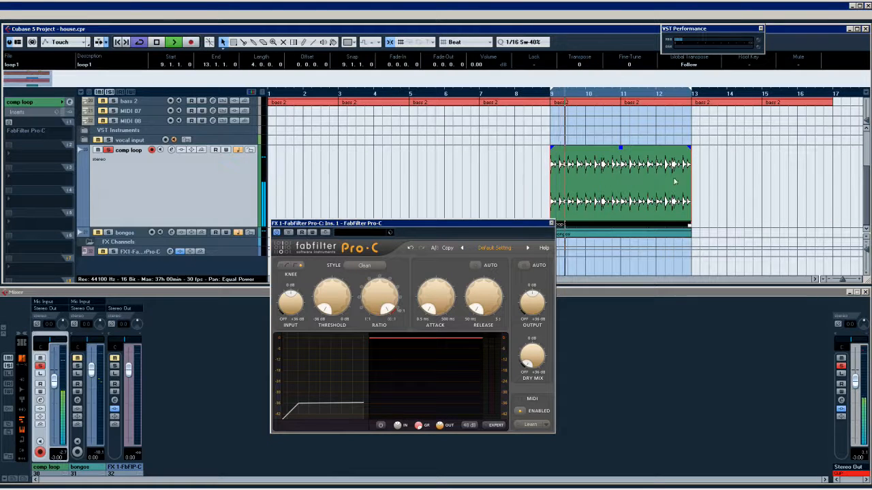
drag(450, 228, 470, 232)
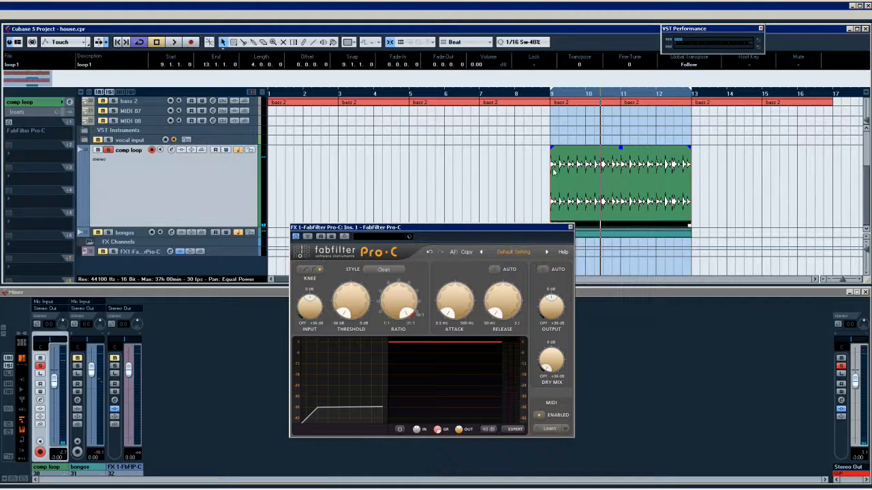
Step: Remove the FabFilter Pro-C insert effect from the comp loop track
click(30, 132)
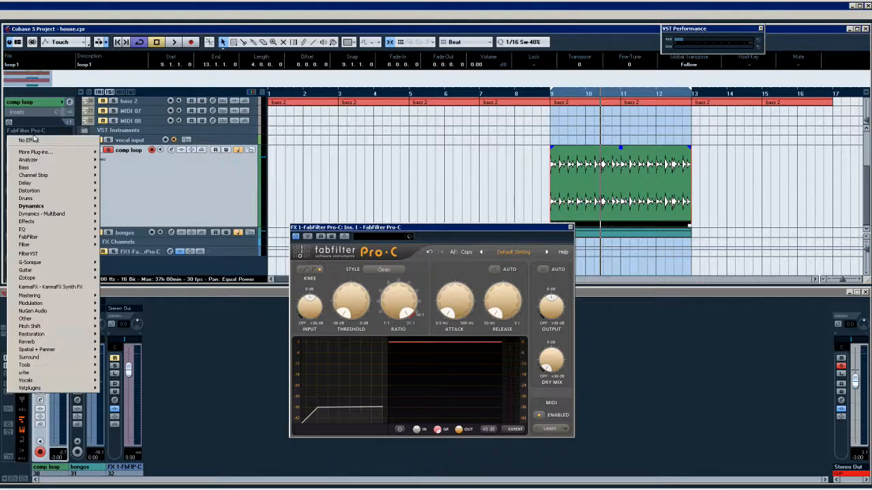
click(29, 141)
click(17, 114)
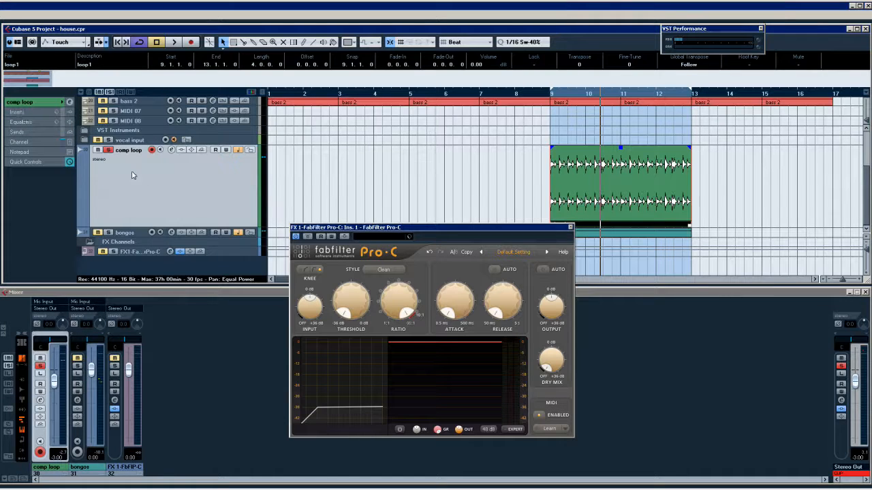
Step: Route the comp loop track's first send to FX 1-FabFilter Pro-C and activate the send
click(21, 133)
click(24, 146)
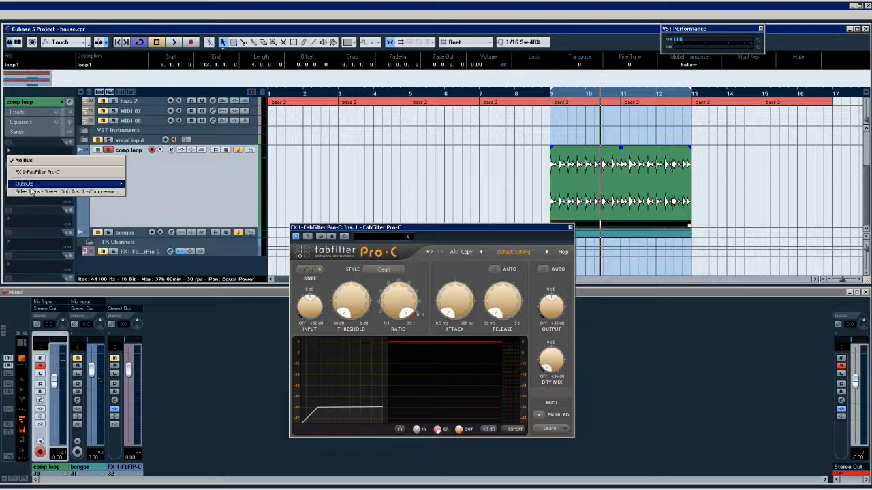
click(36, 173)
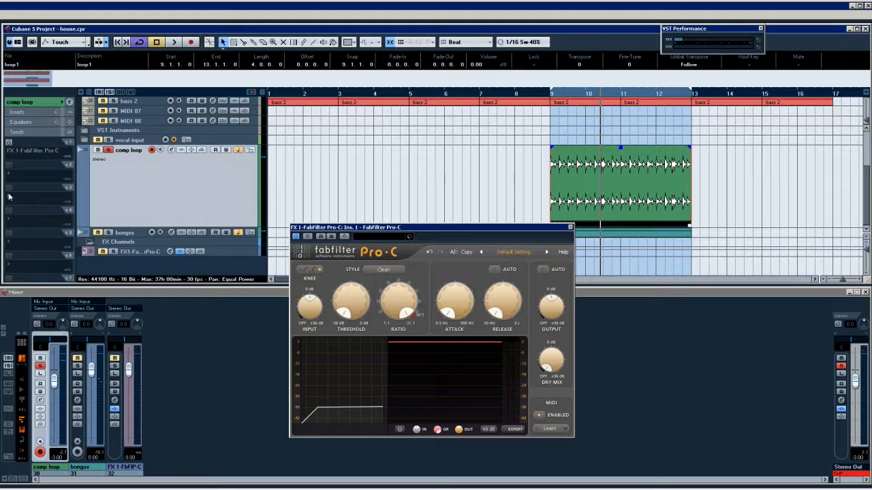
click(10, 142)
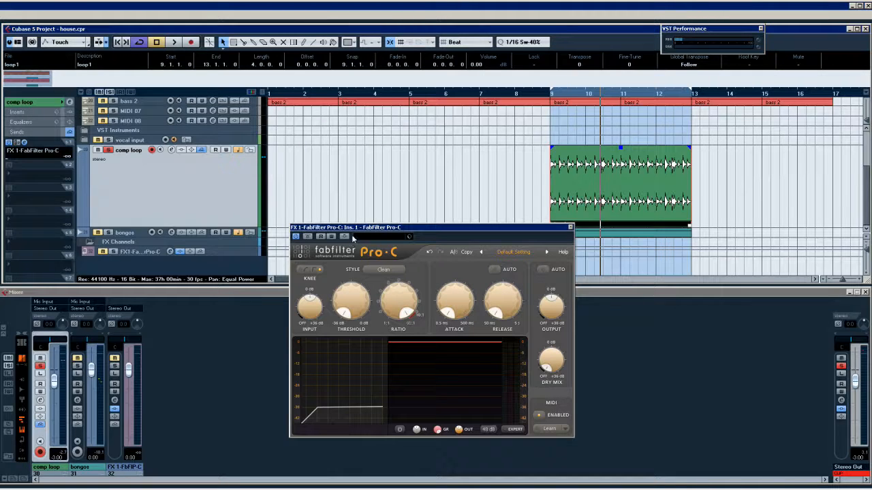
Step: Set the comp loop's send level to 0.00 and compare the dry and compressed signals during playback using mute and solo
key(space)
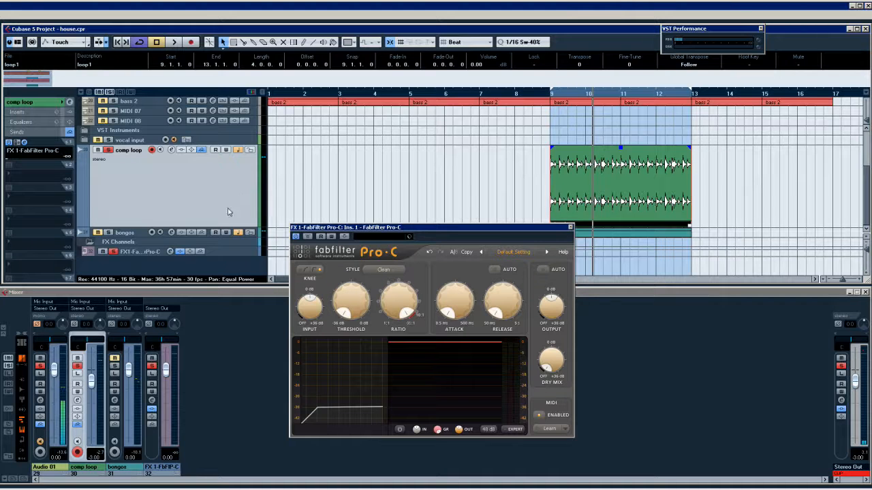
key(space)
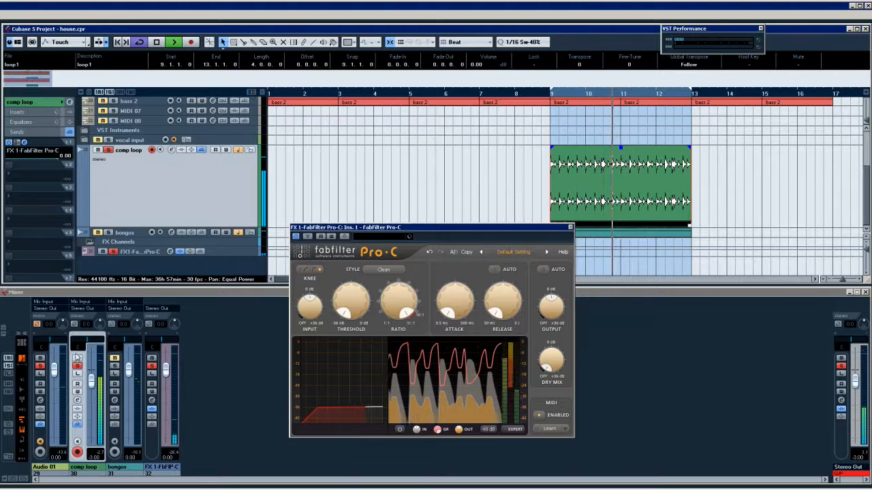
click(166, 369)
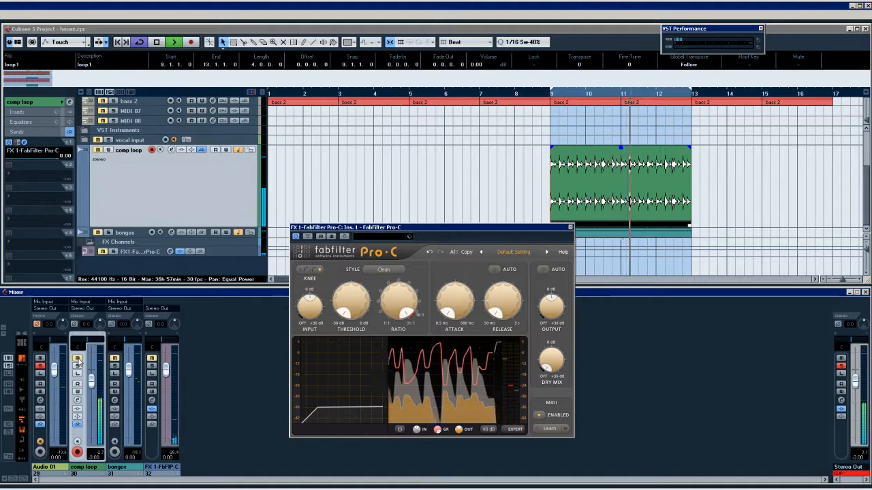
click(151, 365)
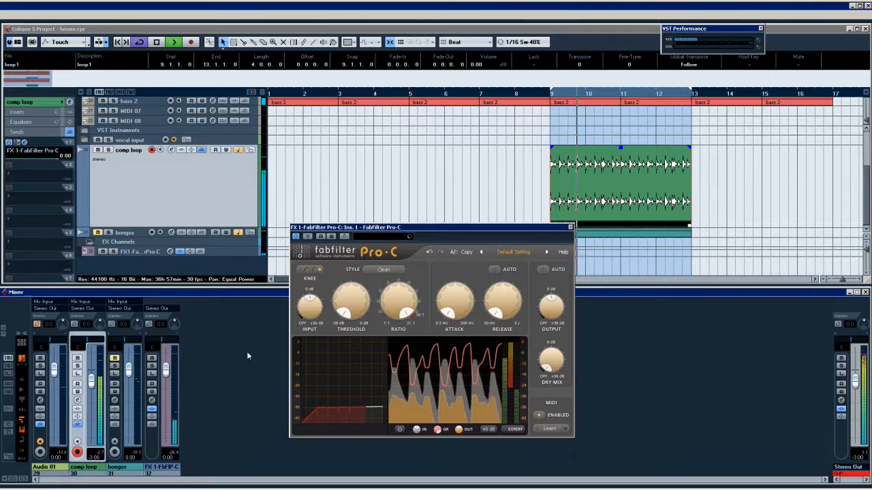
click(40, 366)
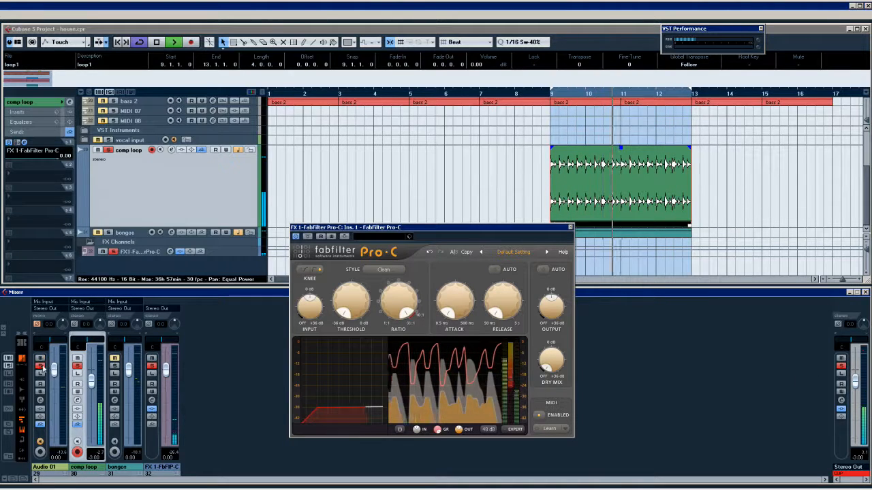
Step: Set Pro-C's threshold to 0 dB with a longer attack and release, and compare playback with the send off and on
click(356, 317)
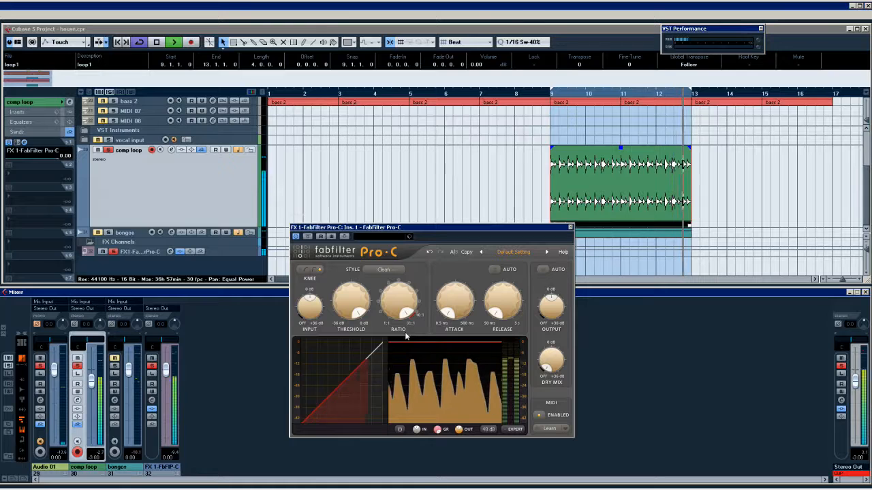
drag(453, 312, 470, 245)
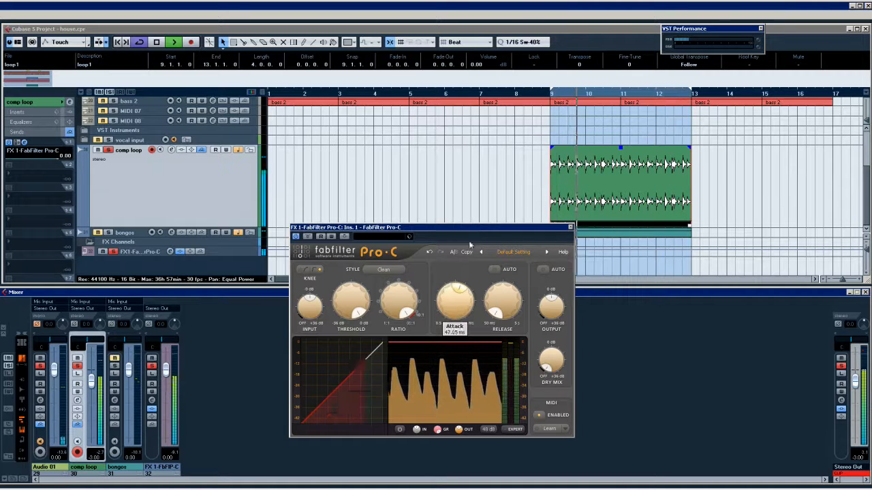
drag(503, 305, 499, 282)
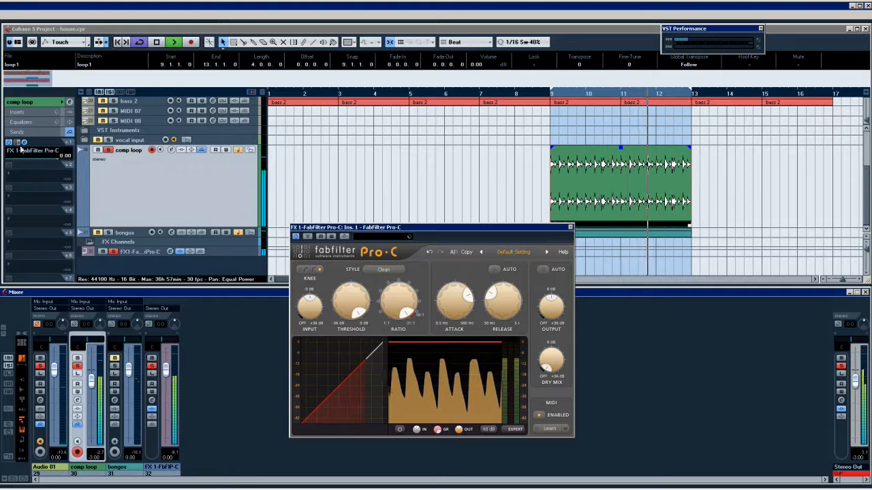
click(9, 142)
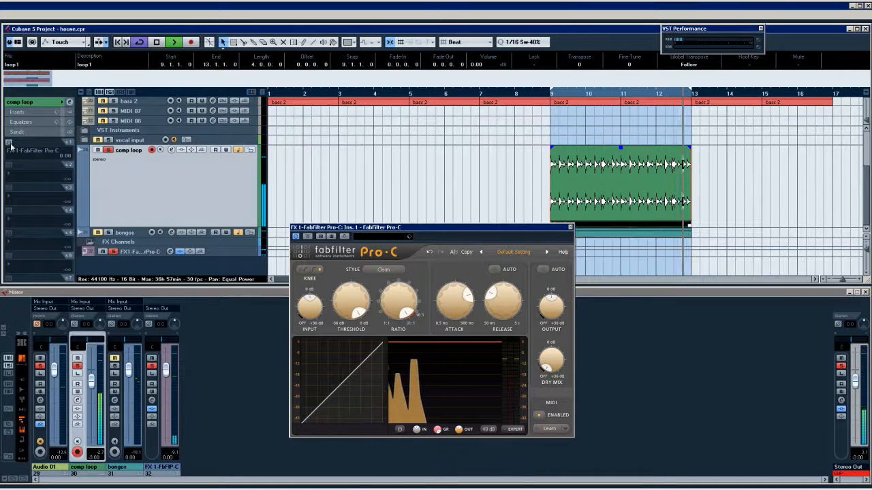
click(10, 143)
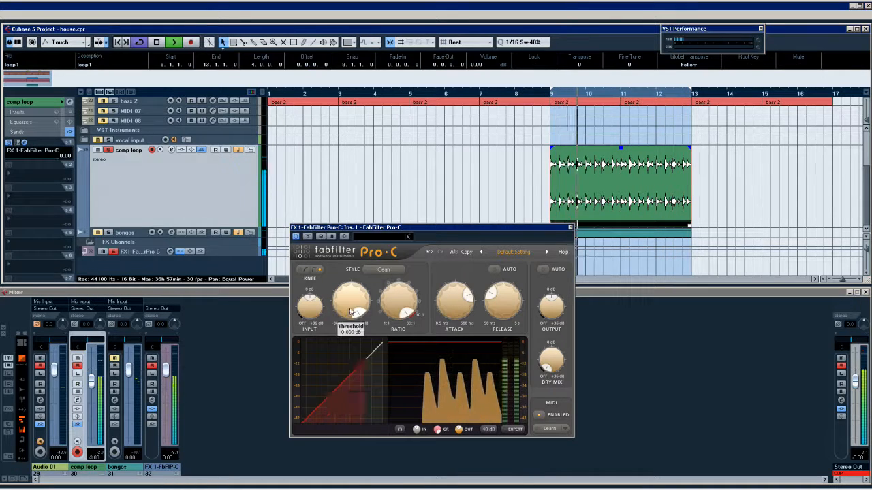
Step: Lower Pro-C's threshold to its minimum and shorten the attack to about 0.53 ms
drag(371, 352, 353, 415)
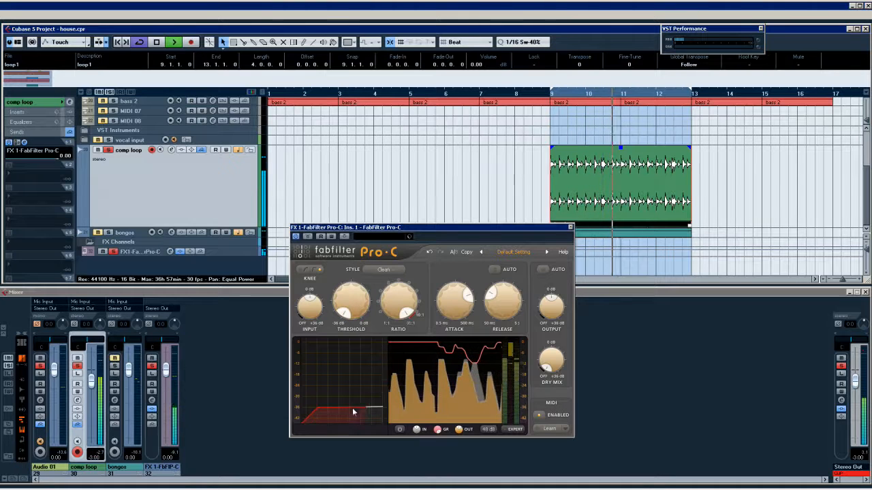
mouse_move(405, 321)
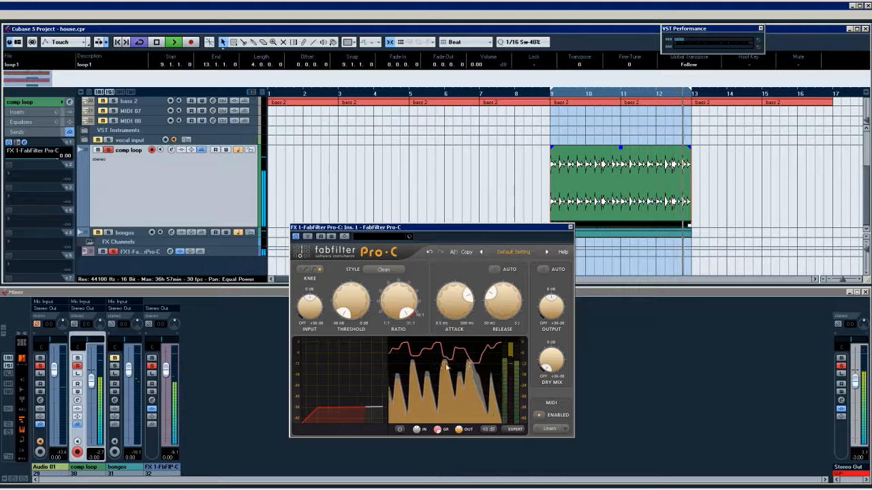
mouse_move(468, 296)
mouse_down()
mouse_move(438, 300)
mouse_move(438, 322)
mouse_up()
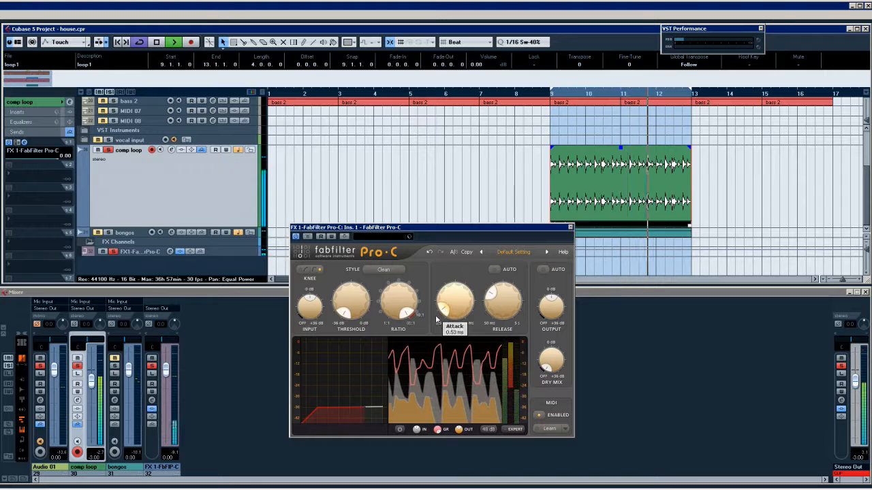
Step: Shorten Pro-C's release and raise its output level during playback
drag(504, 303, 474, 310)
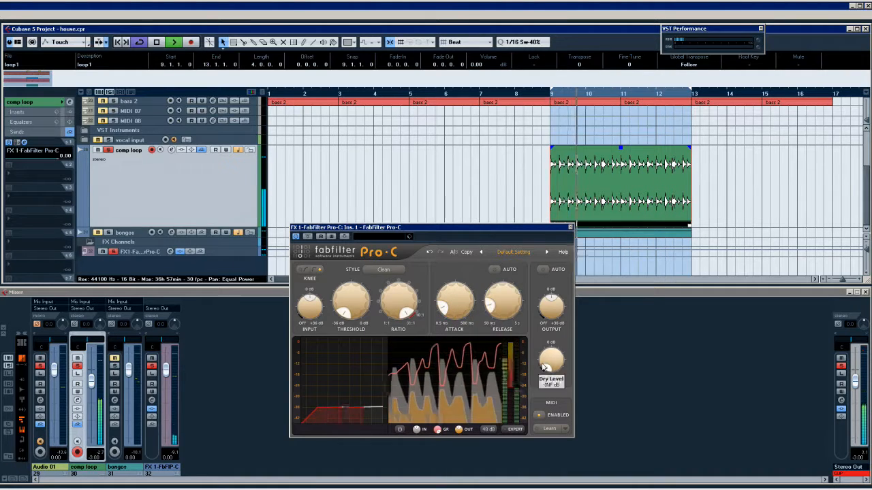
mouse_move(544, 314)
mouse_down()
mouse_move(550, 289)
mouse_move(547, 306)
mouse_up()
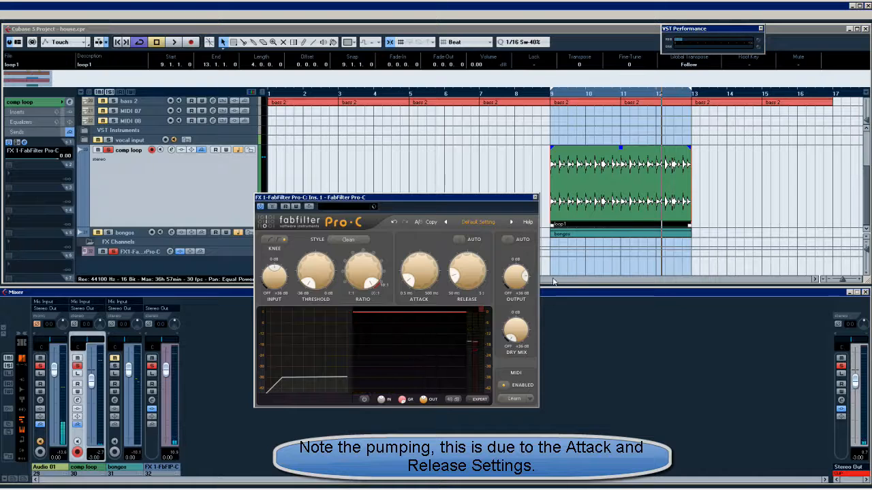
Step: Lengthen Pro-C's attack to about 79 ms during playback and set the level display range to 16 dB
key(space)
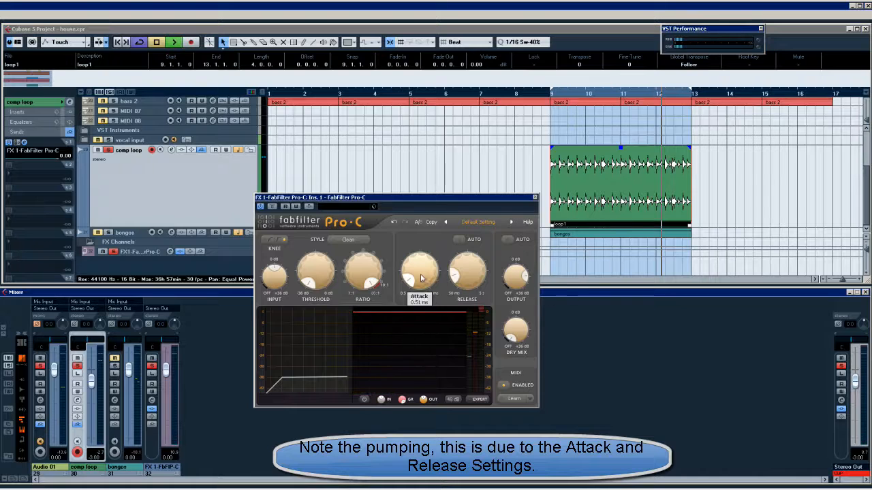
drag(417, 276, 450, 255)
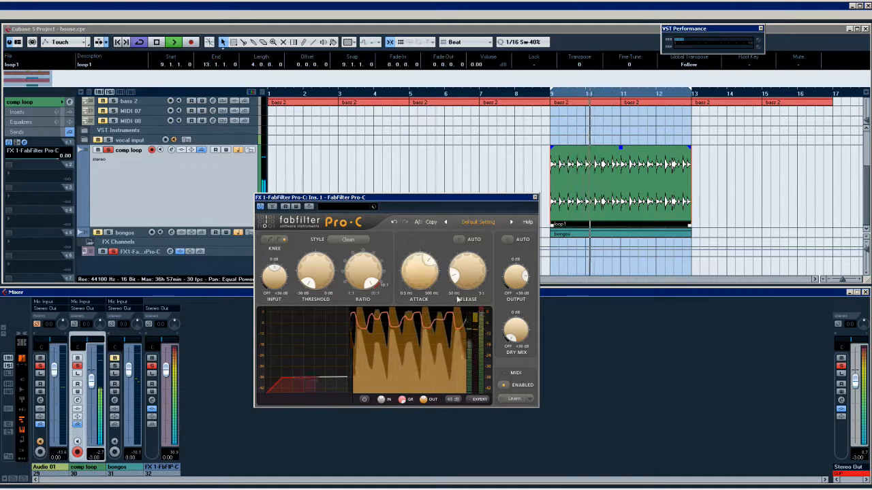
click(452, 399)
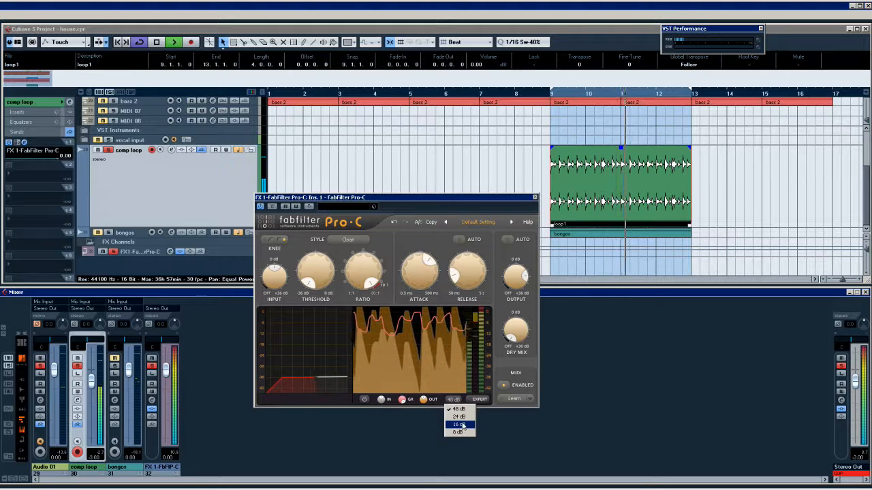
click(461, 423)
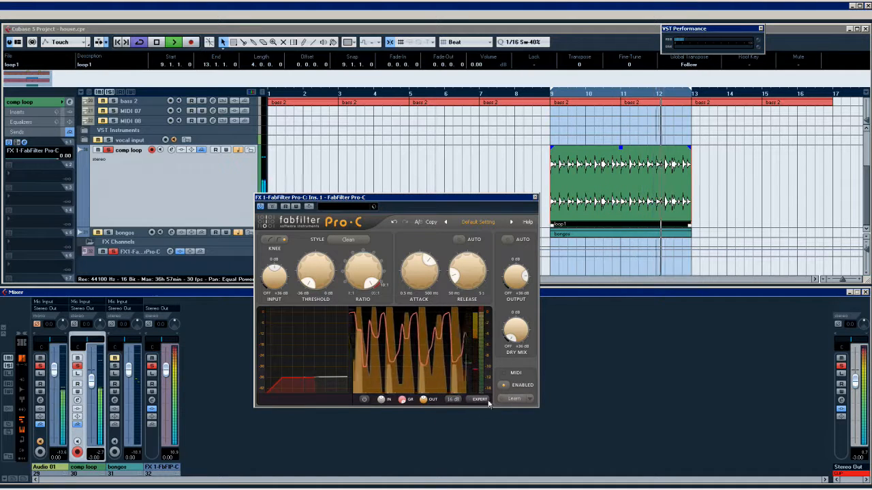
Step: Compare playback with Pro-C bypassed and active, and lower its output level to about +9.14 dB
mouse_move(515, 290)
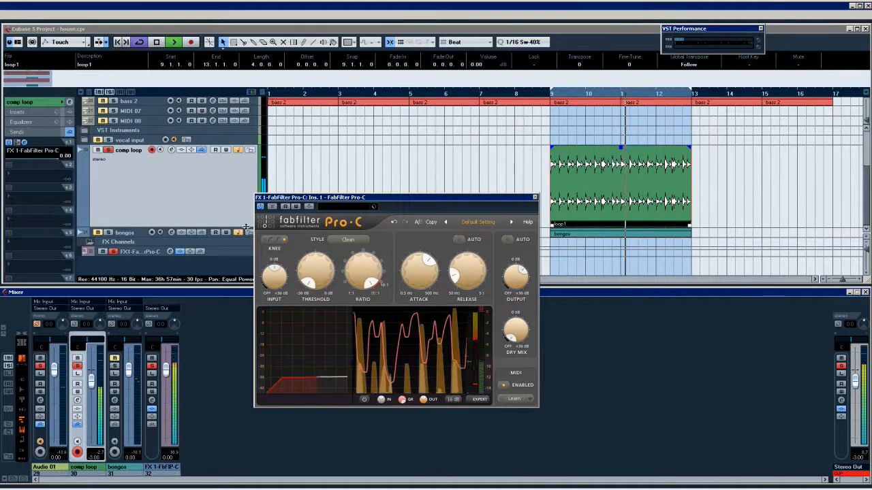
click(272, 207)
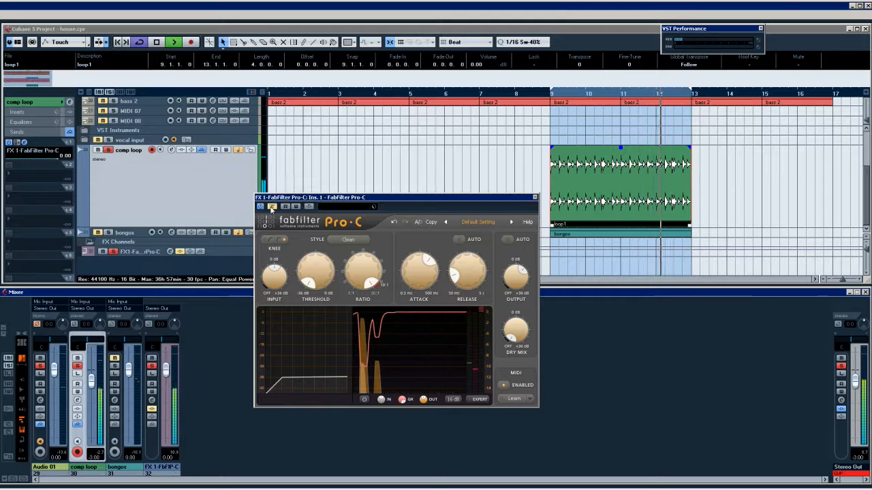
click(272, 207)
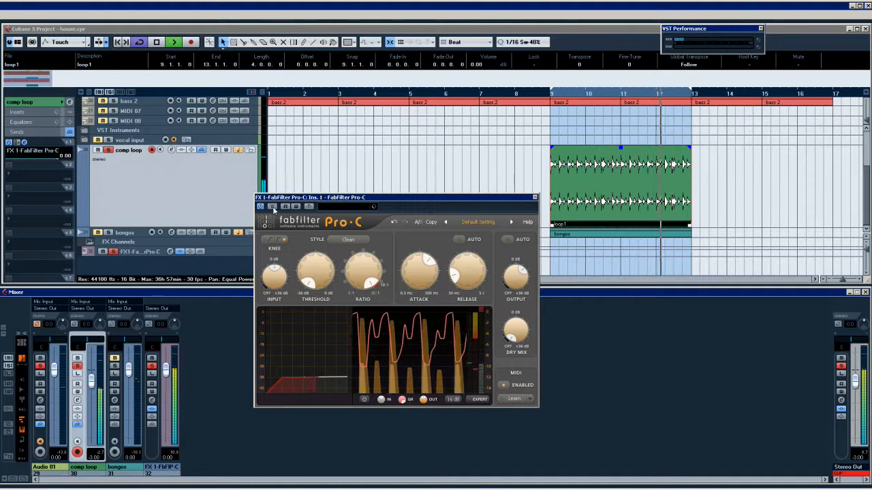
click(272, 207)
click(272, 207)
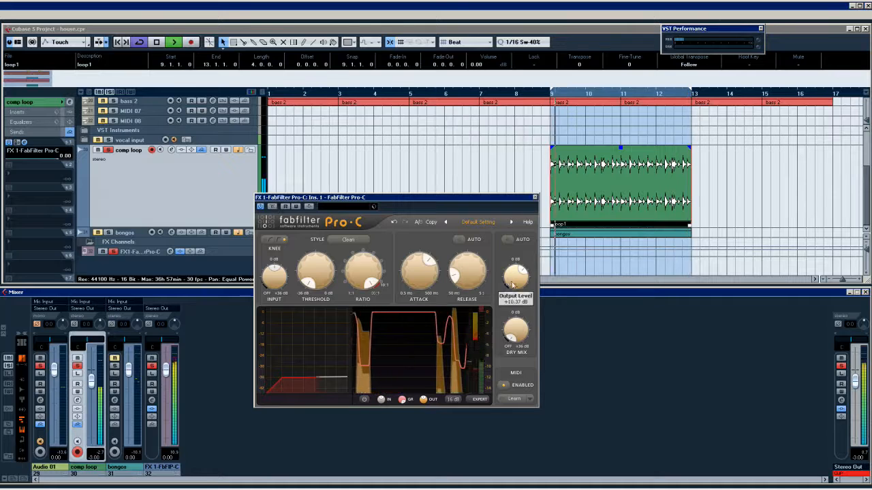
drag(509, 285, 510, 289)
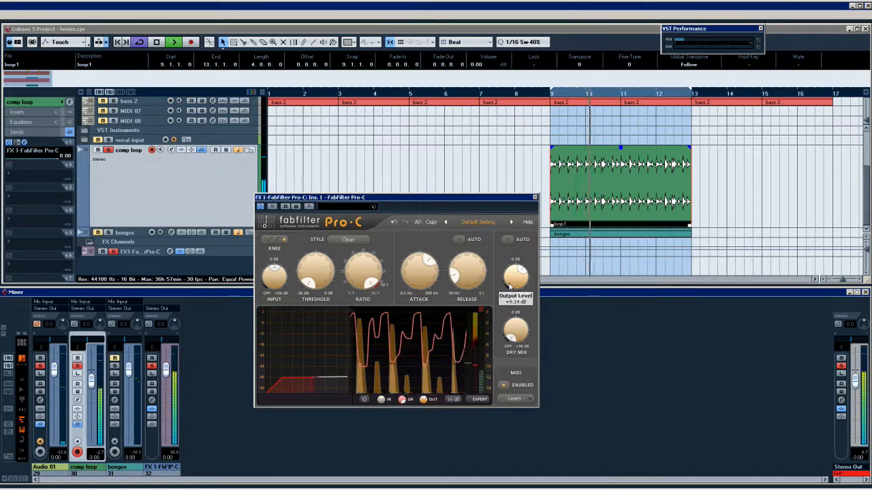
key(space)
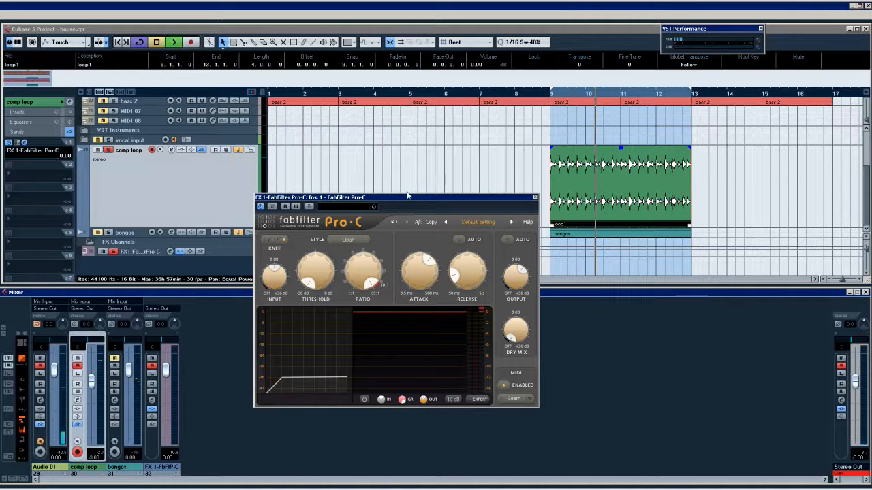
Step: Resume playback, compare the bypassed and active compressor again, and set the output level to about +10.65 dB
key(space)
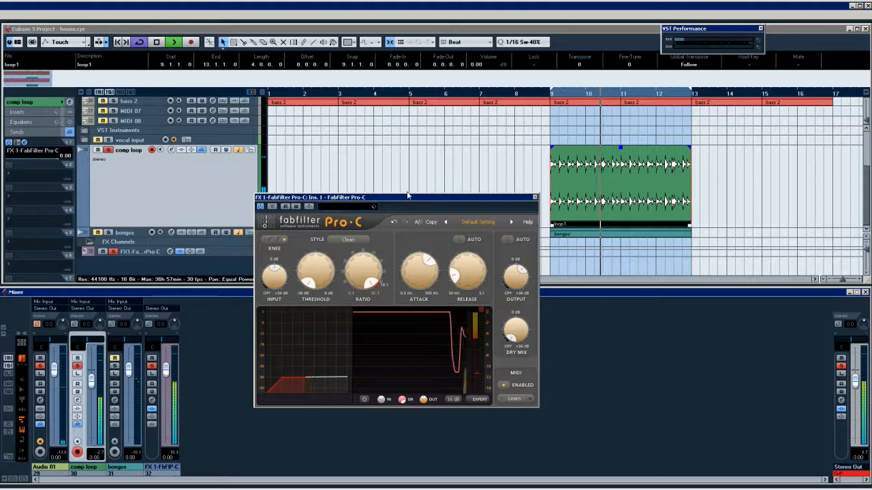
click(272, 206)
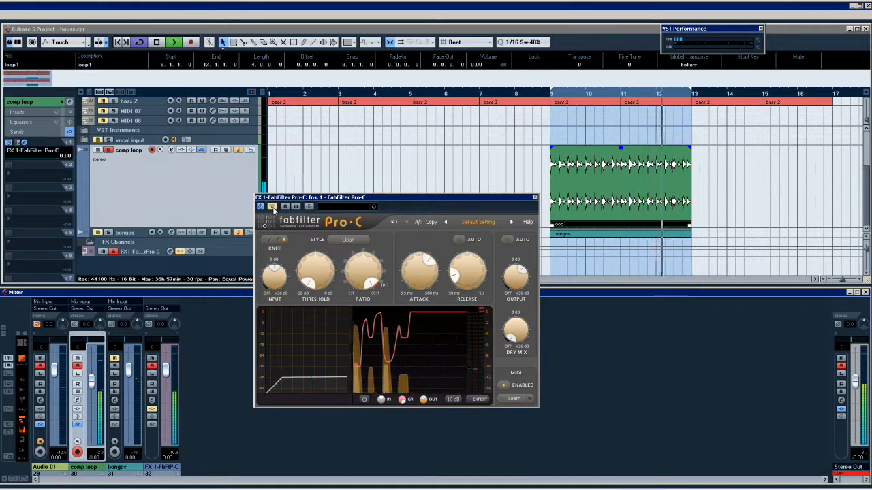
click(271, 206)
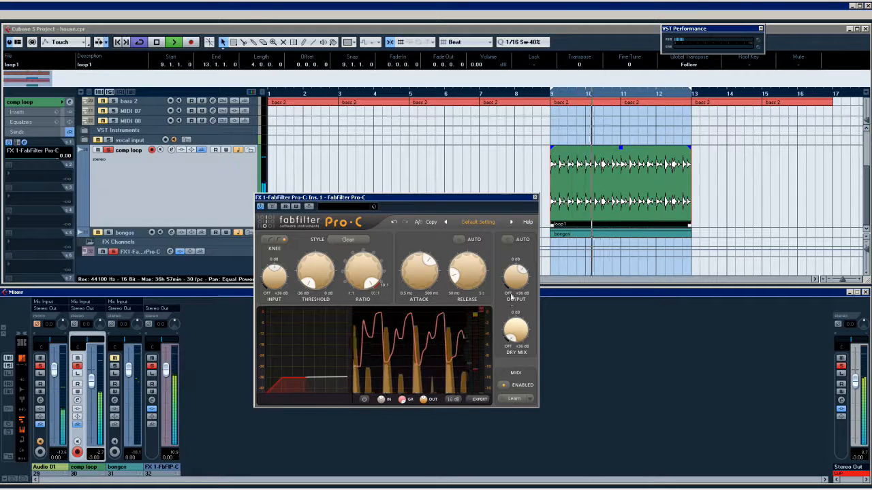
mouse_move(524, 275)
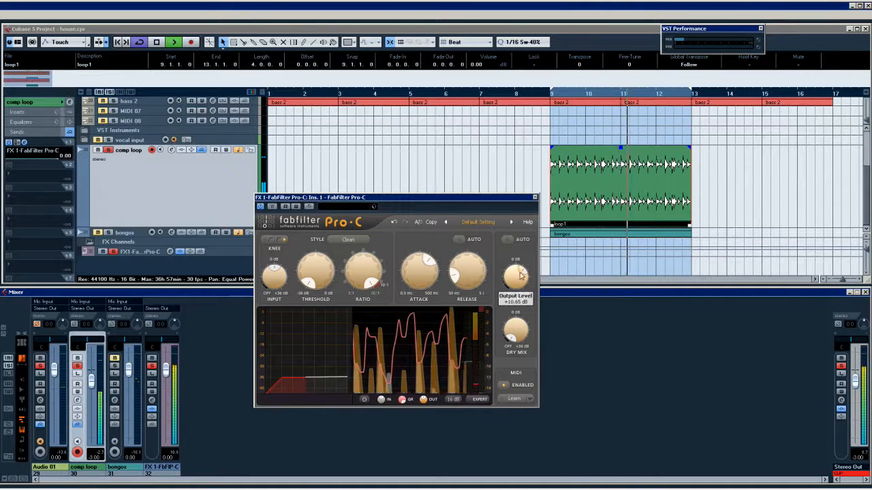
Step: Try a 5000 ms release on Pro-C, shorten it again, and lengthen the attack beyond 79 ms
drag(457, 276, 491, 264)
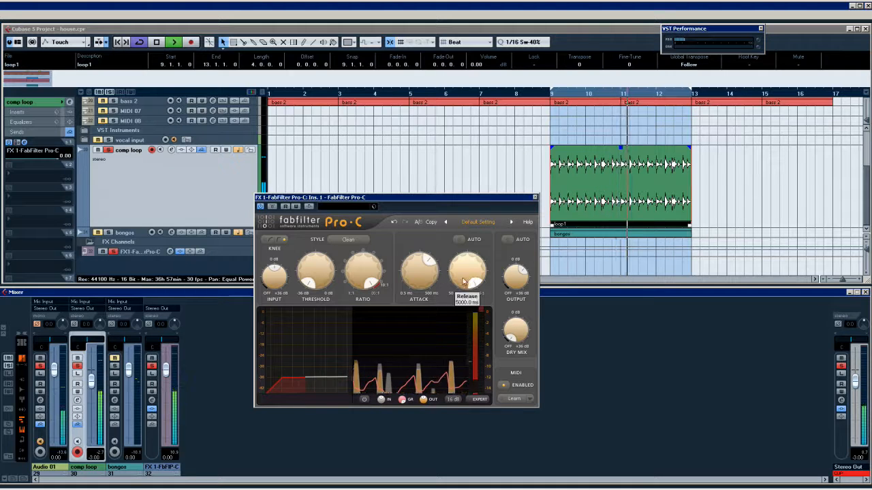
drag(466, 279, 467, 370)
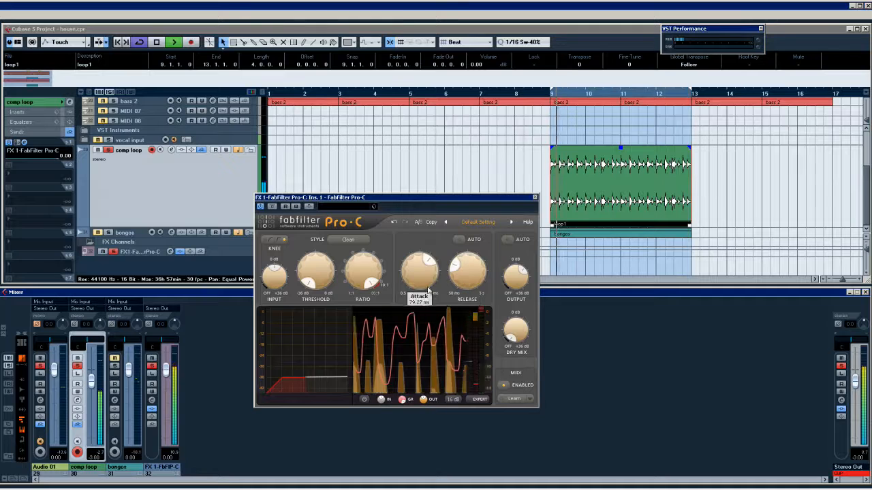
drag(427, 268, 448, 275)
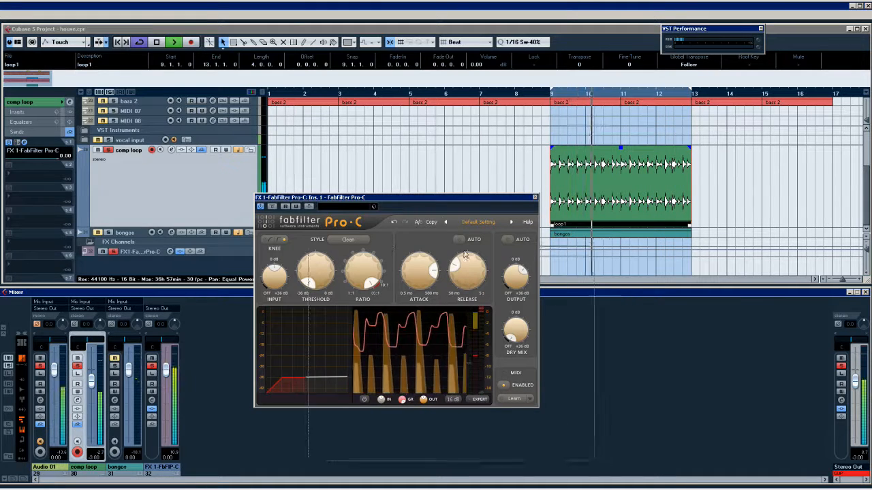
Step: Move the Pro-C window clear of the track list, lower the comp loop's send level to minimum, and stop playback
drag(409, 200, 463, 256)
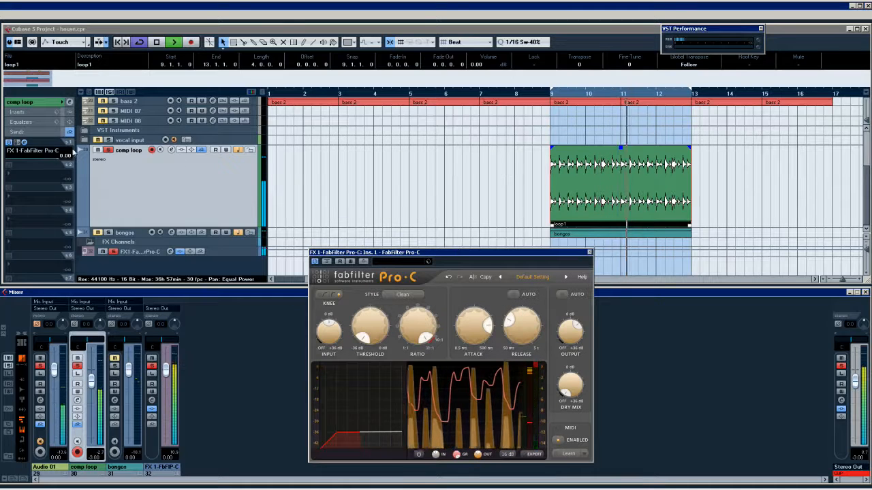
key(space)
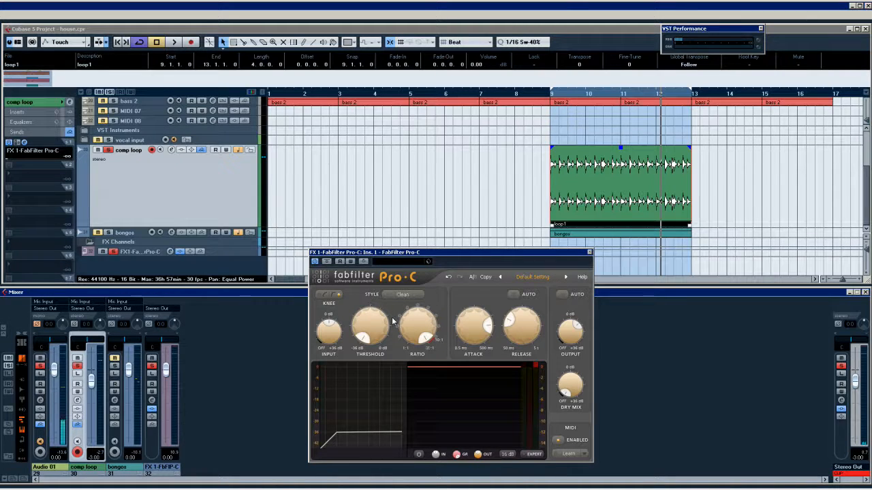
mouse_move(424, 333)
click(159, 191)
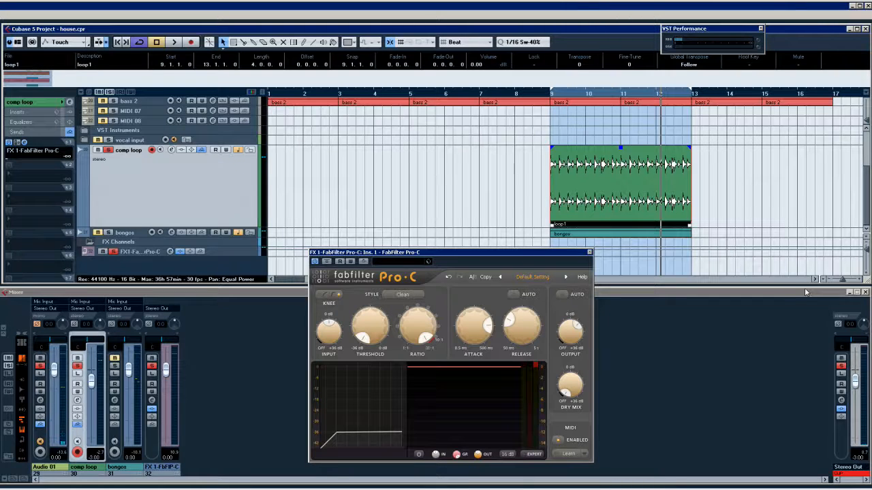
Step: Route the bongos track's first send to FX 1-FabFilter Pro-C and activate the send
key(z)
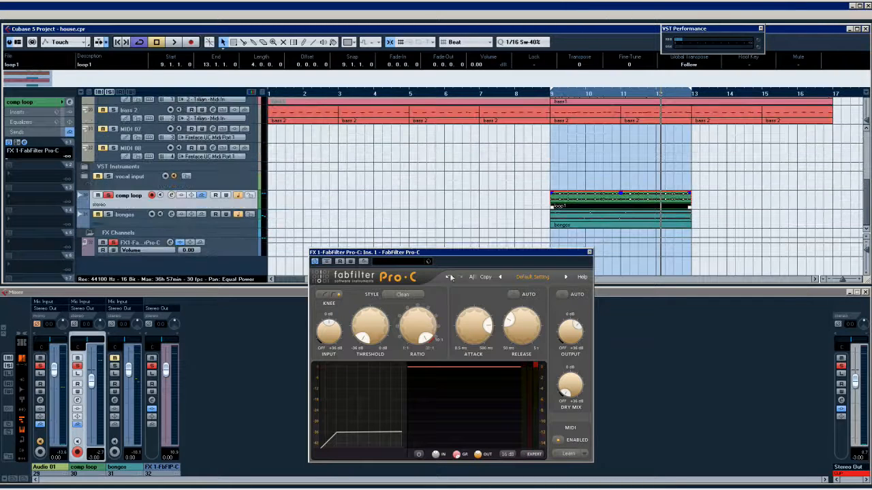
click(132, 224)
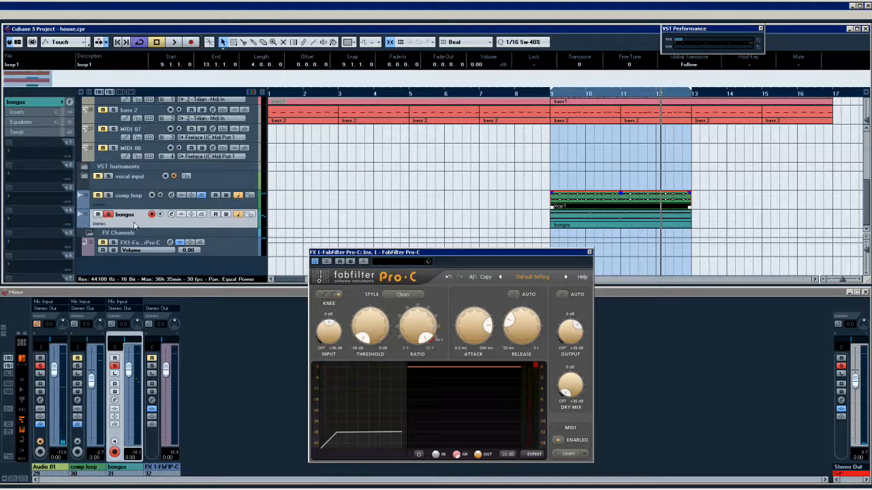
click(18, 133)
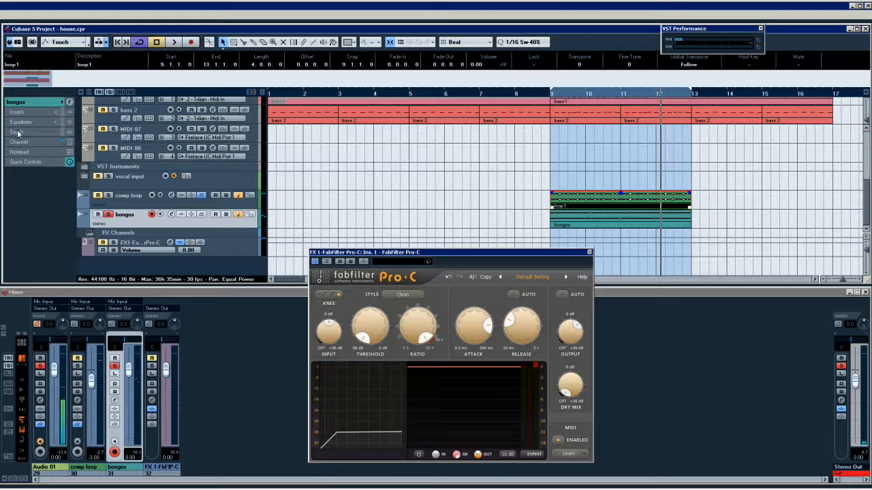
click(18, 132)
click(17, 149)
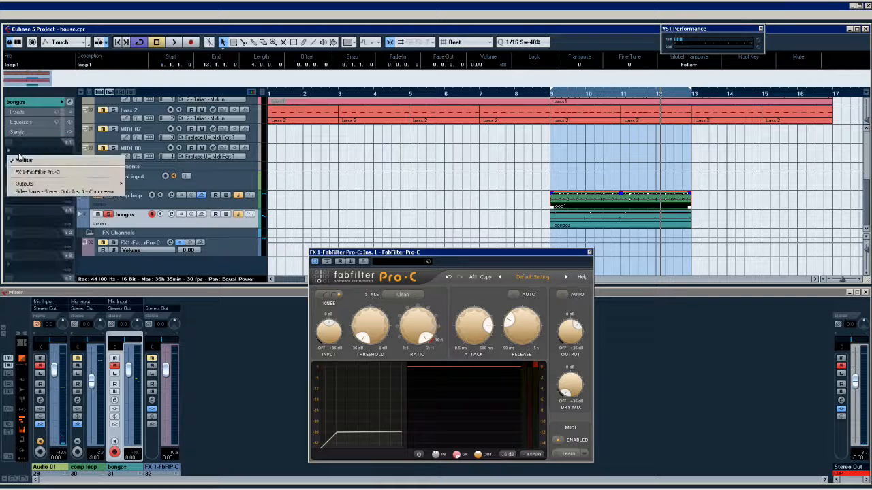
click(26, 172)
click(9, 143)
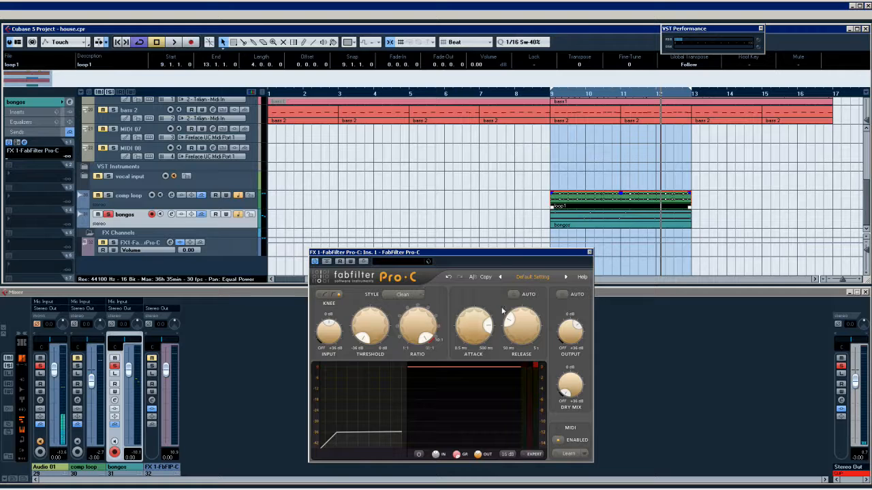
Step: Increase the bongos track's height and move the Pro-C window clear of it while auditioning the bongos
key(space)
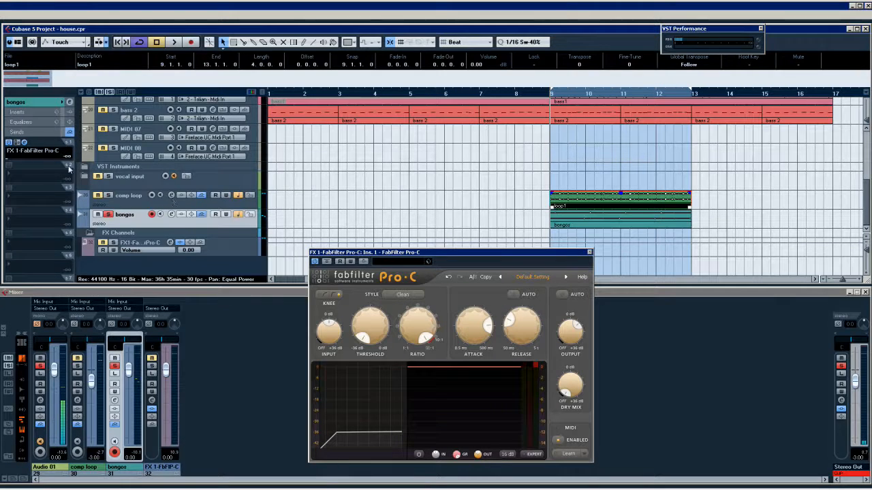
key(space)
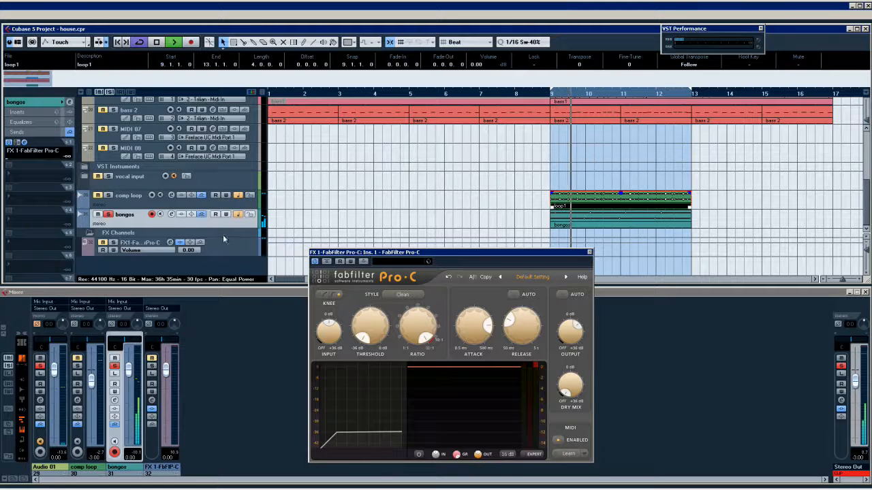
drag(223, 231, 222, 252)
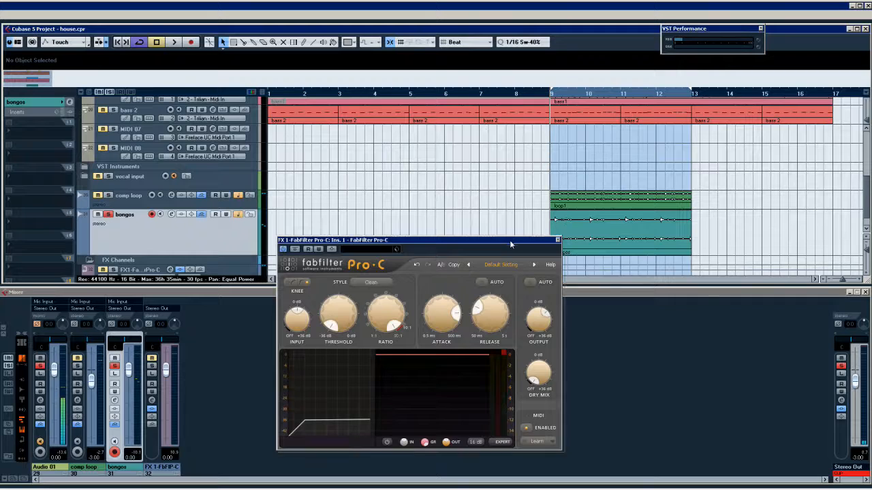
drag(509, 240, 654, 267)
key(space)
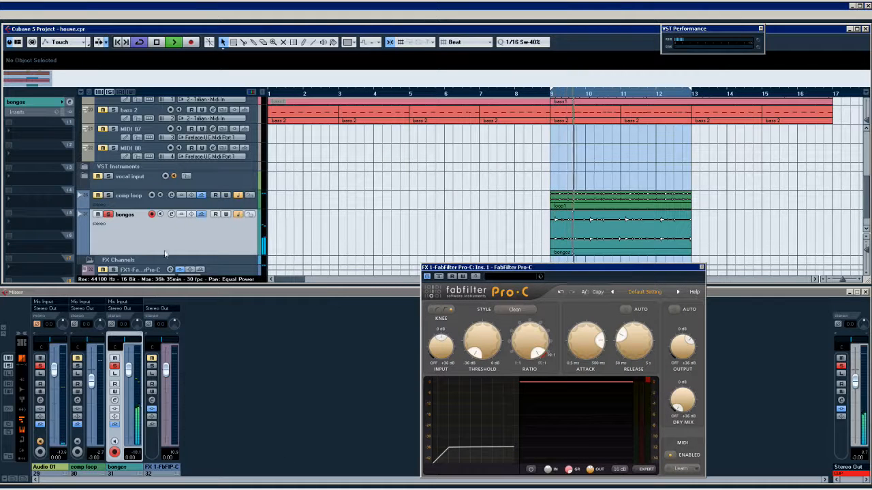
Step: Raise the bongos' send level to 6.02 and unmute the FX 1-FabFilter Pro-C channel
click(19, 113)
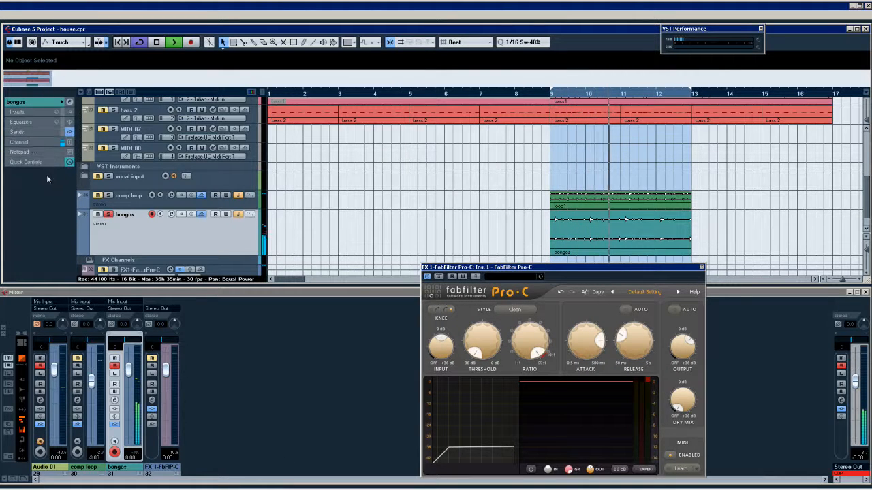
click(18, 132)
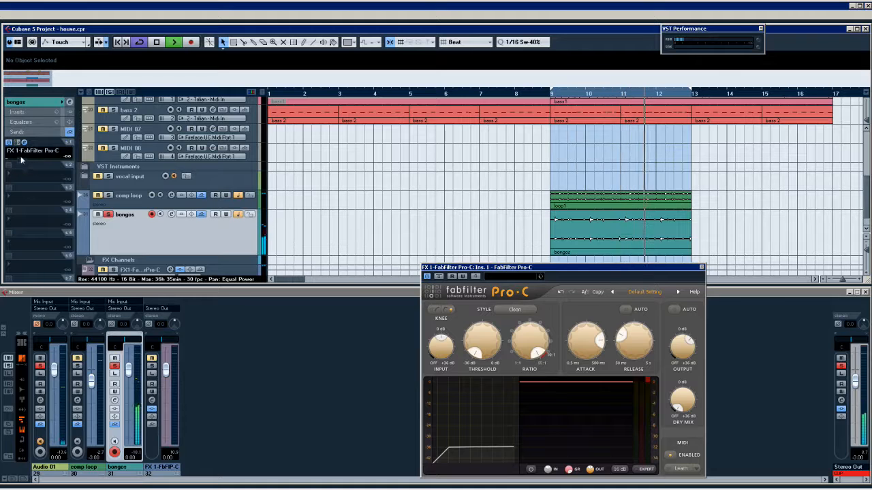
drag(12, 159, 77, 166)
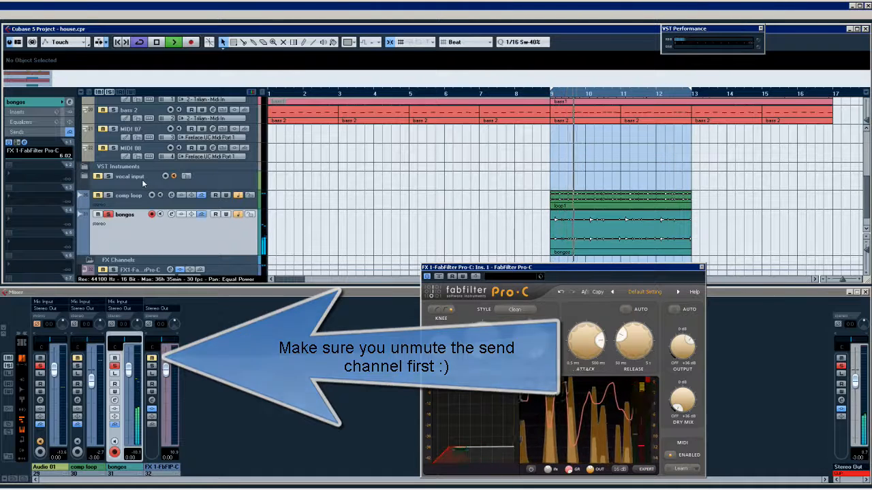
click(152, 359)
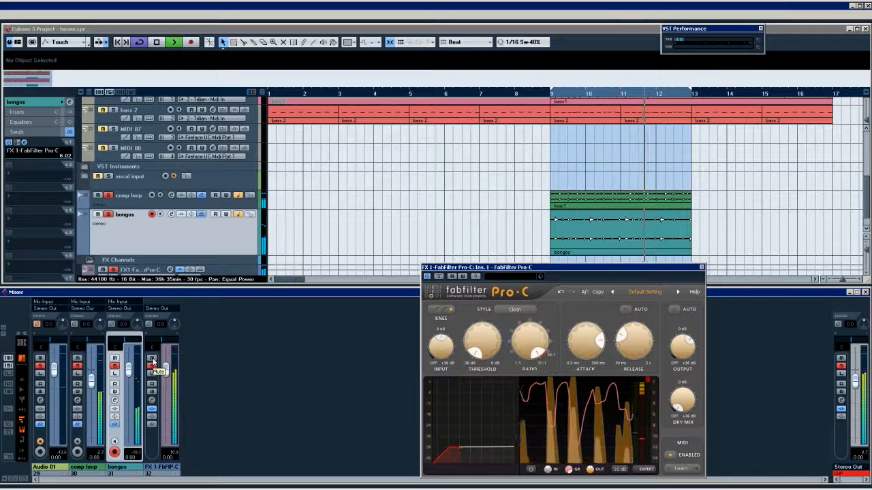
Step: Mute the comp loop channel, lower the bongos' send level to minimum, and restart playback to hear the bongos uncompressed
click(78, 359)
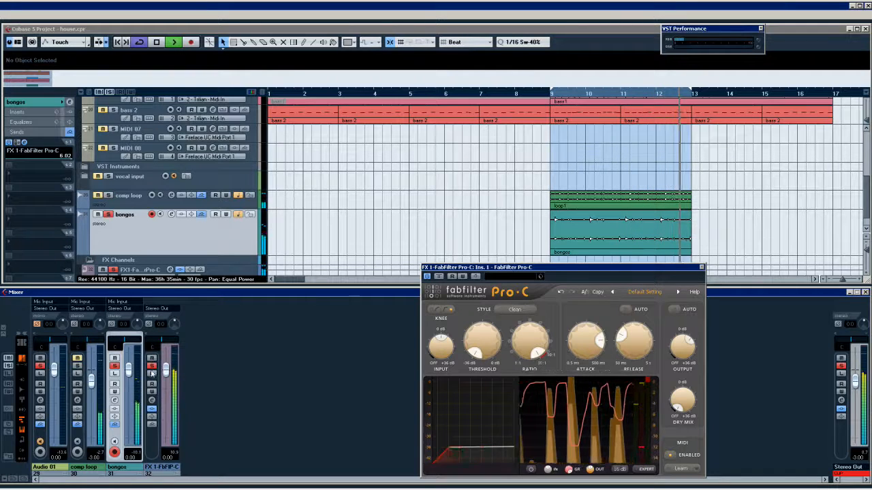
key(space)
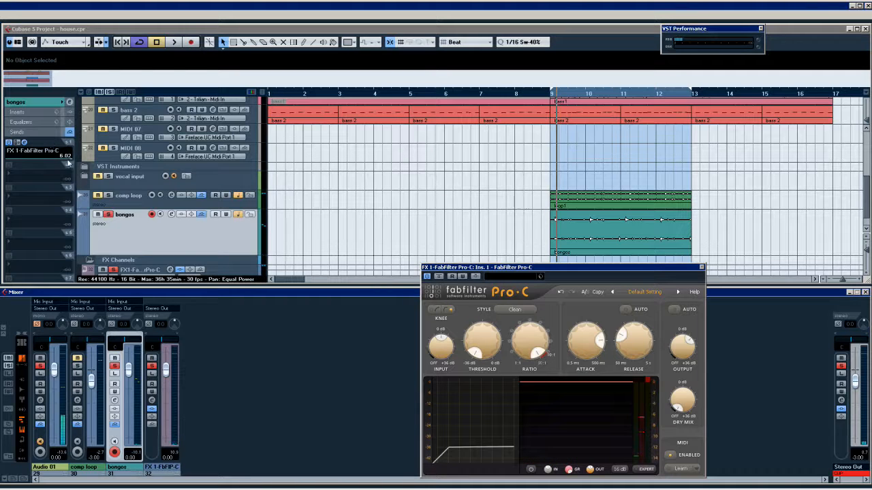
drag(68, 162, 8, 159)
key(space)
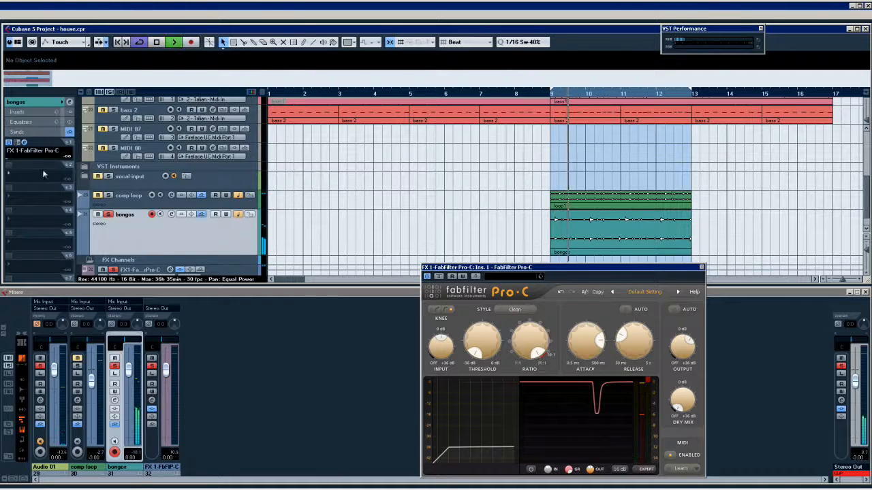
Step: Audition the bongos with their send level raised to -4.97, and return the send to minimum
drag(14, 162, 45, 164)
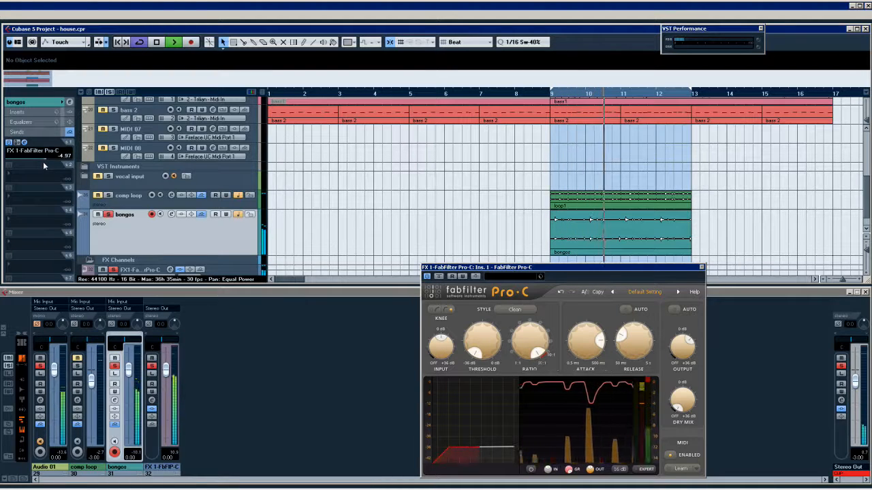
drag(45, 160, 27, 155)
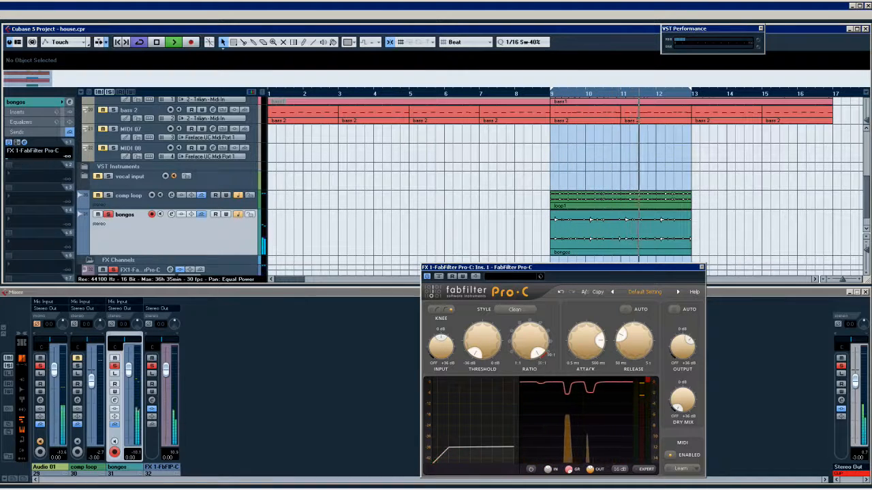
key(space)
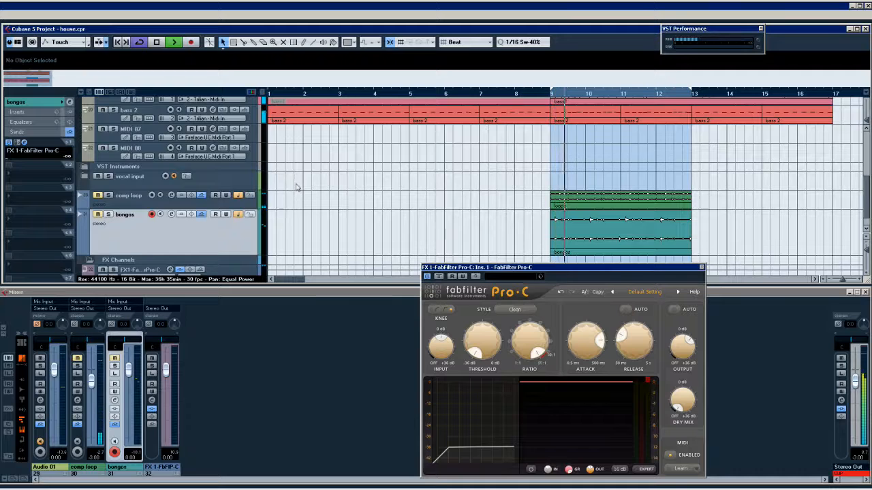
Step: Audition the bongos in the full mix with send levels up to 6.02, settling the send at 1.33
scroll(295, 187, up, 6)
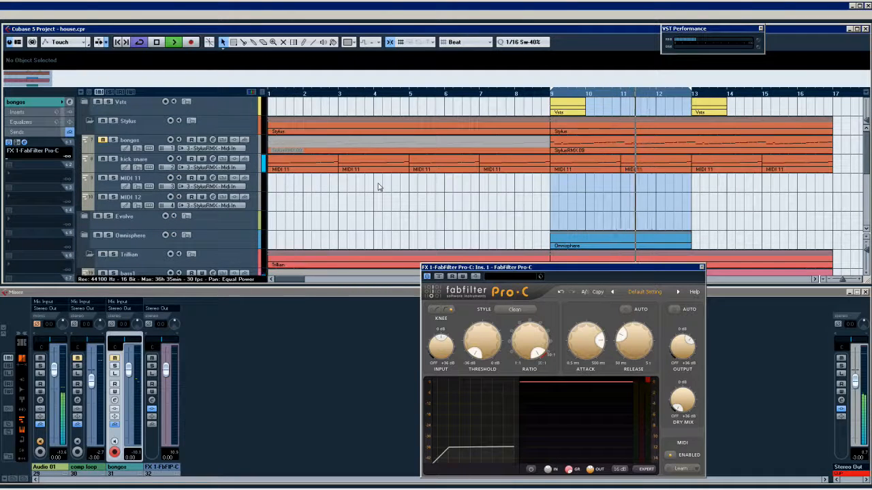
scroll(374, 180, down, 5)
scroll(375, 181, down, 2)
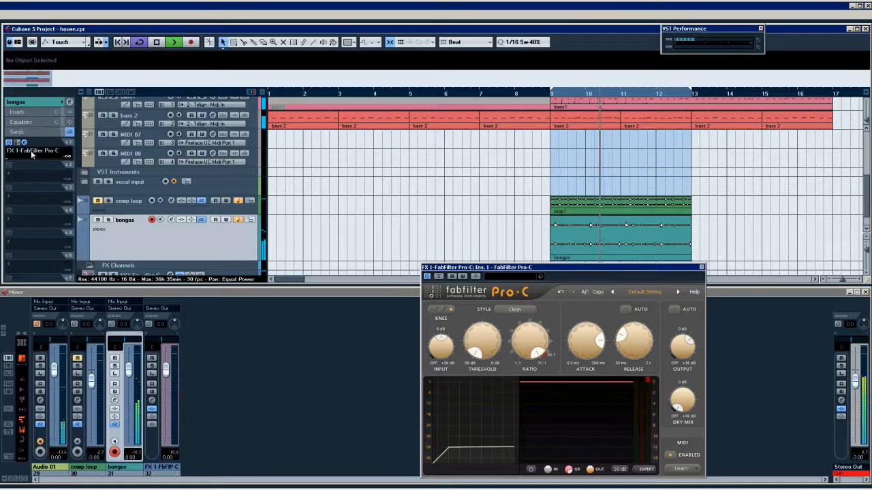
drag(8, 163, 47, 166)
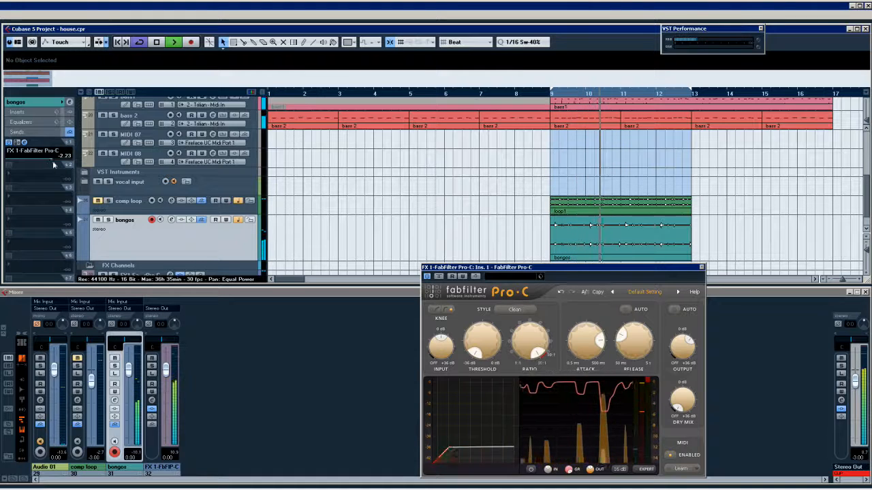
drag(54, 158, 70, 164)
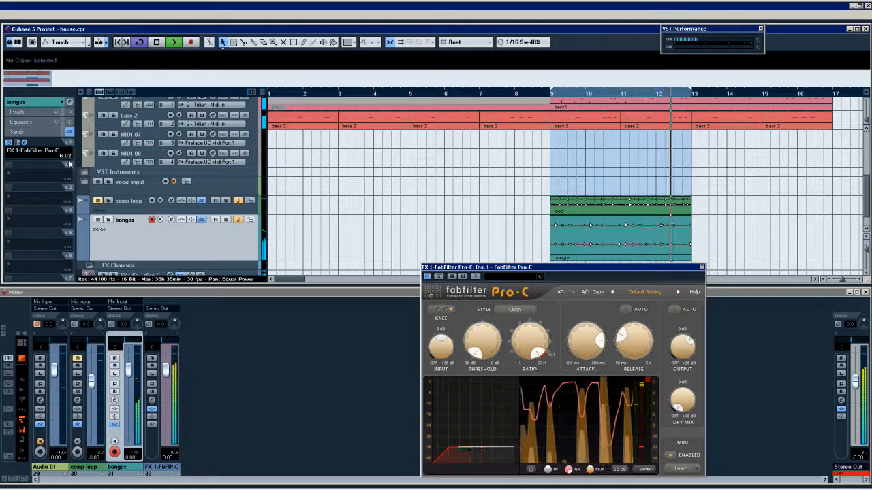
drag(67, 164, 61, 161)
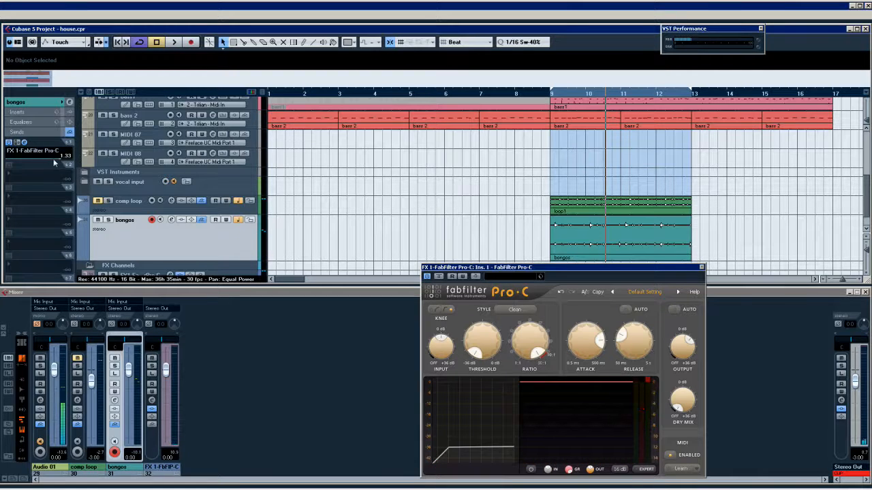
Step: Compare the bongos in the full mix with their FX 1-FabFilter Pro-C send switched off and back on
click(591, 243)
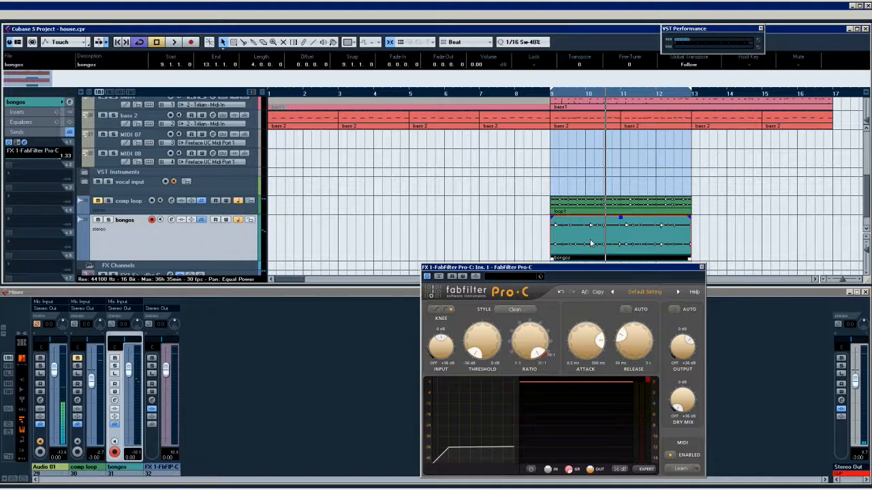
click(17, 143)
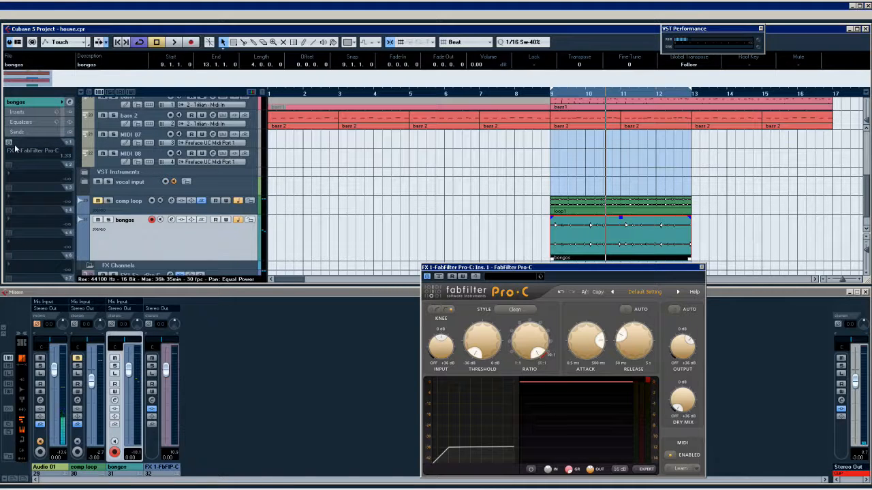
key(space)
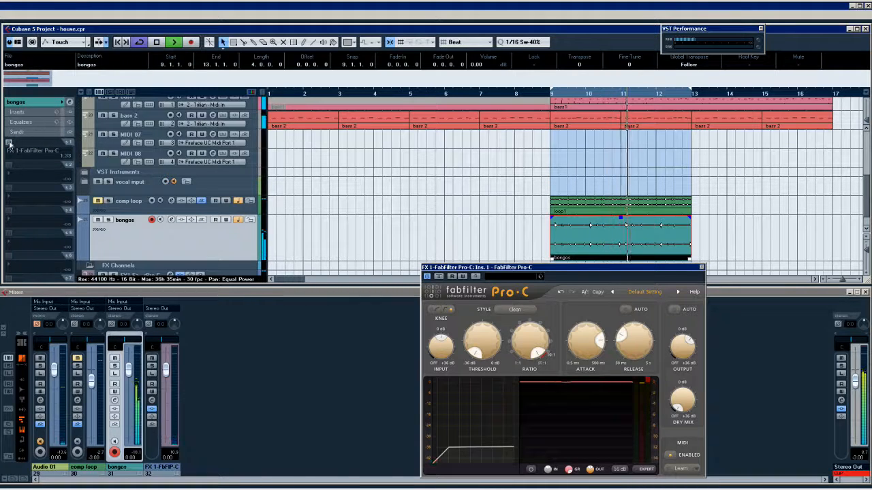
click(9, 143)
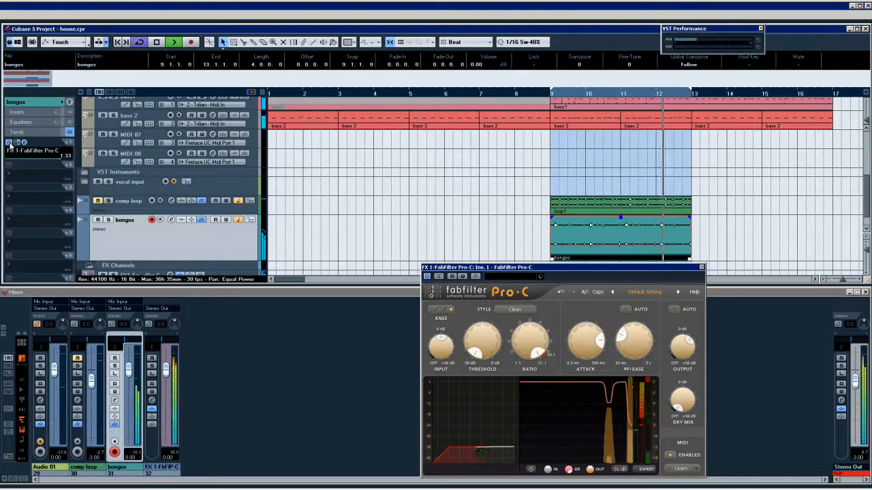